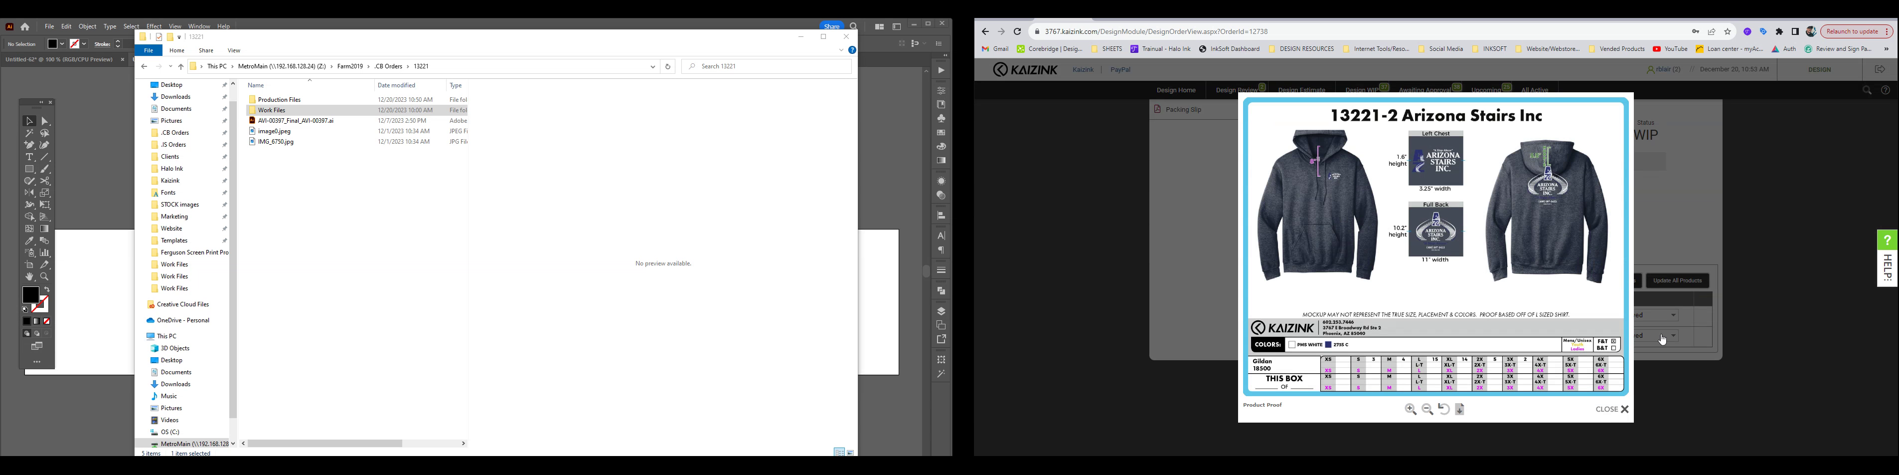
Close the proof preview on the order page and open the Work Files folder of order 13221
{"action": "left_click", "coordinate": [1689, 368]}
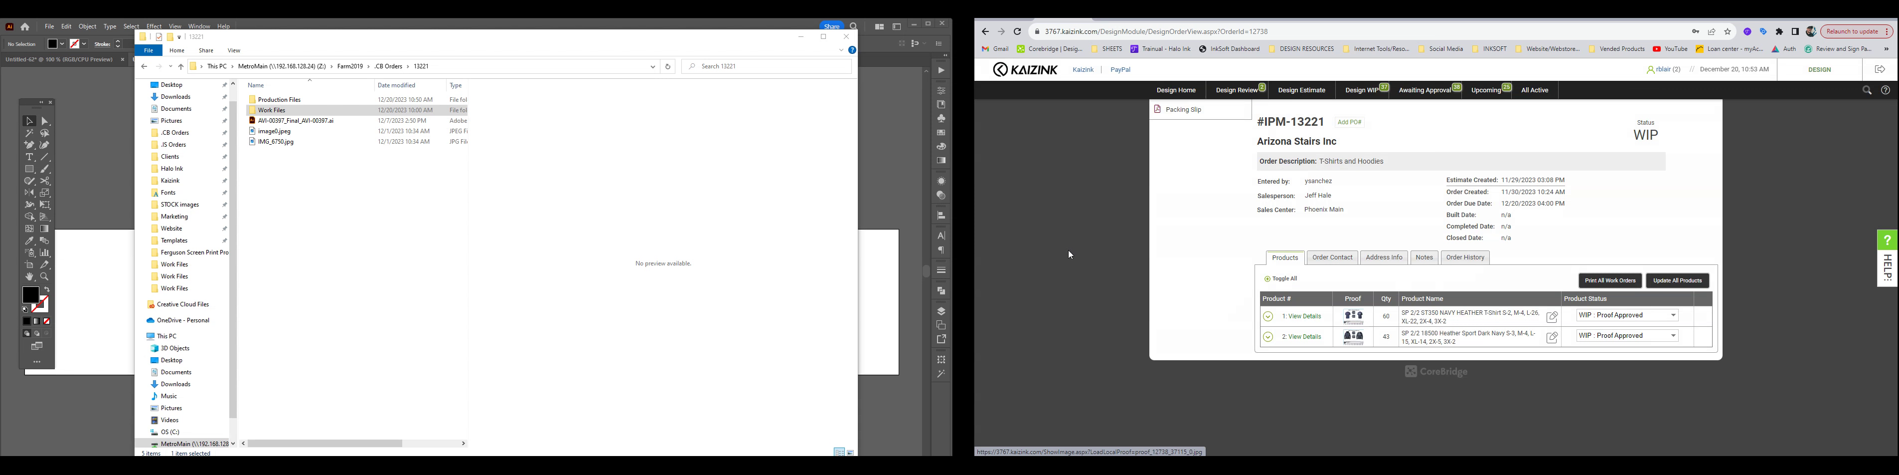
{"action": "double_click", "coordinate": [317, 112]}
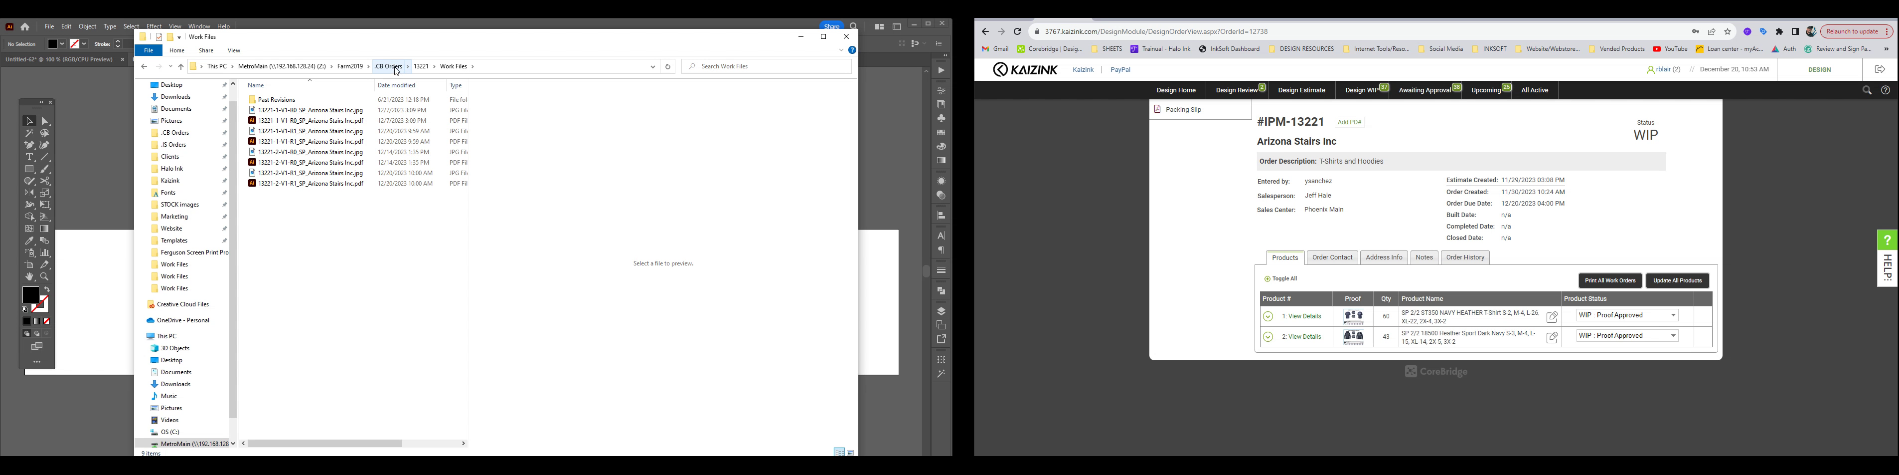
{"action": "left_click", "coordinate": [421, 67]}
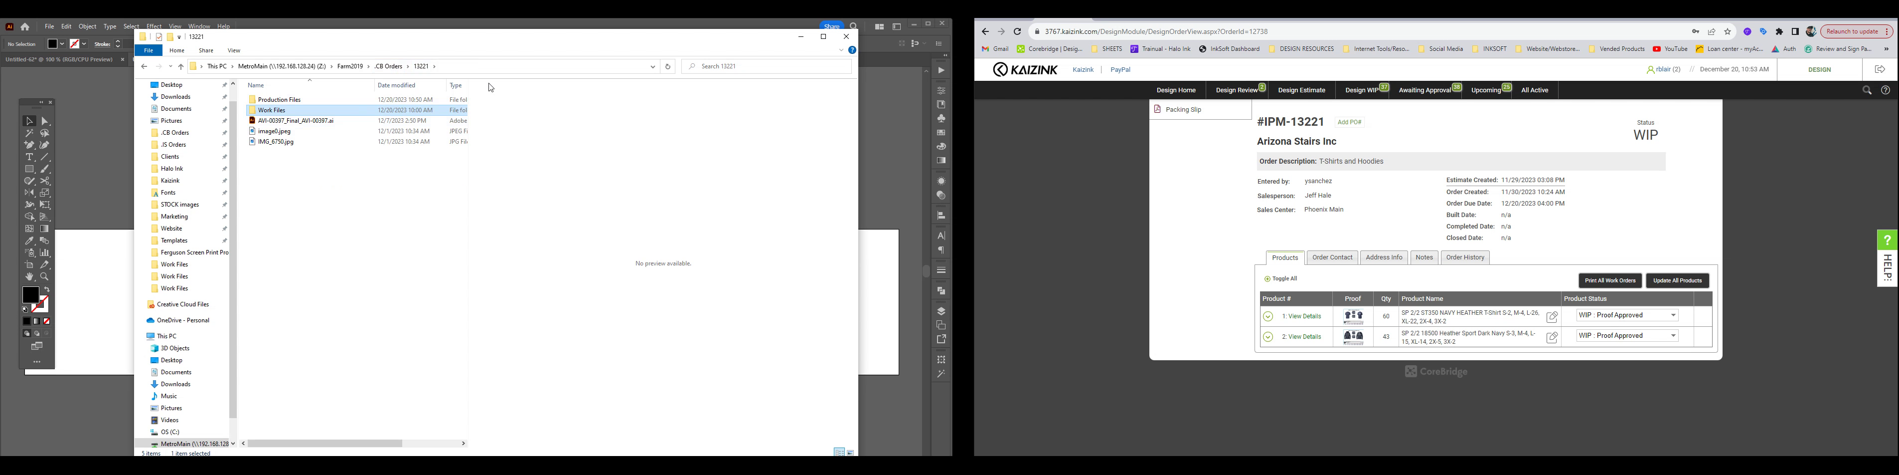
{"action": "double_click", "coordinate": [280, 111]}
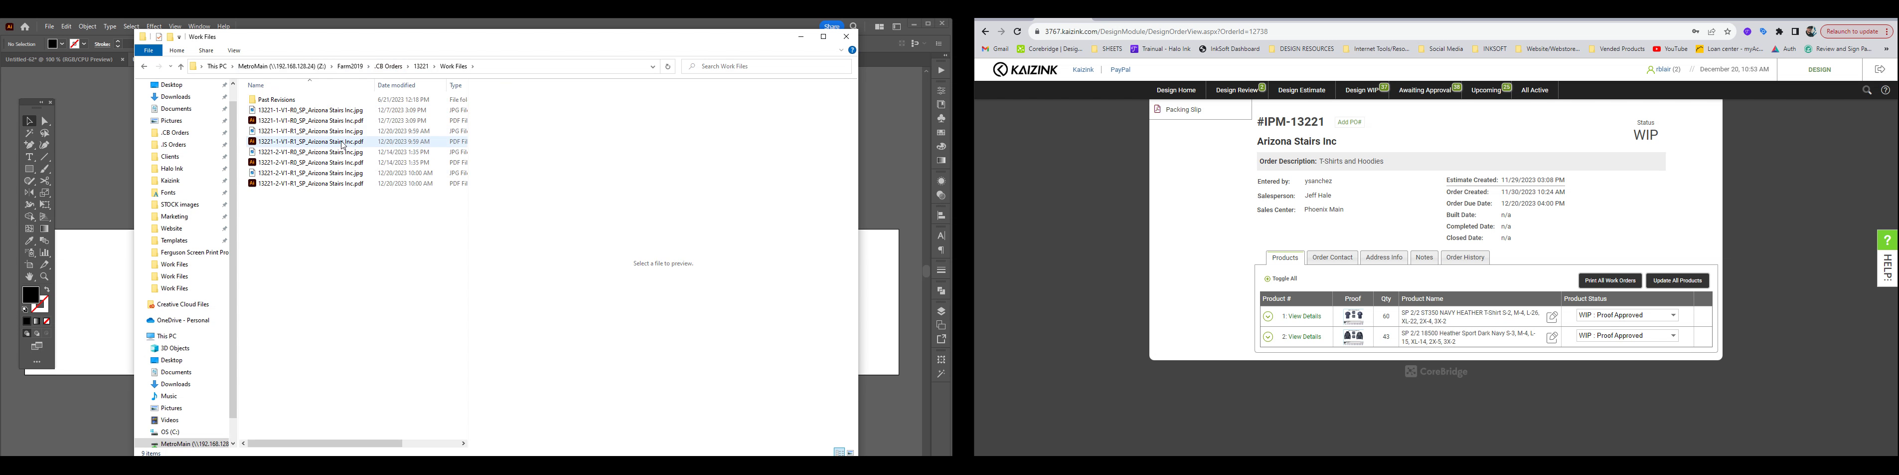
Compare the 13221-1 proof PDF in Work Files with the proof attached to the first product on the order page
{"action": "left_click", "coordinate": [361, 142]}
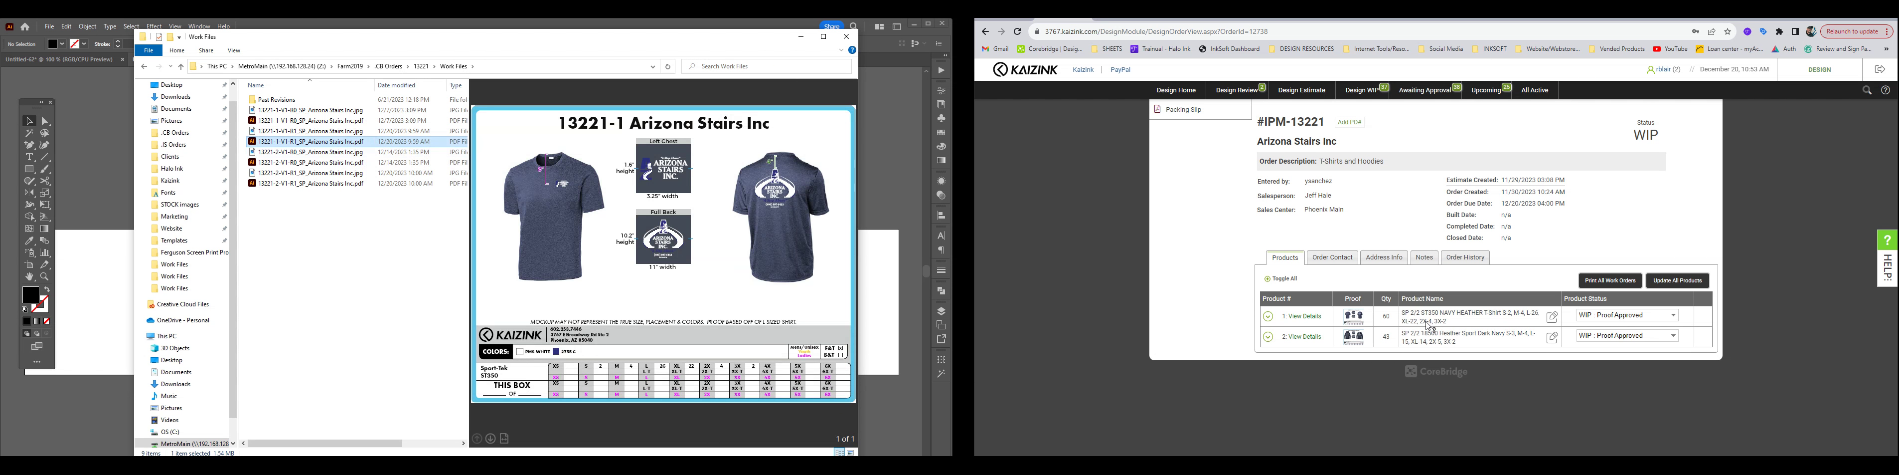
{"action": "left_click", "coordinate": [1458, 325]}
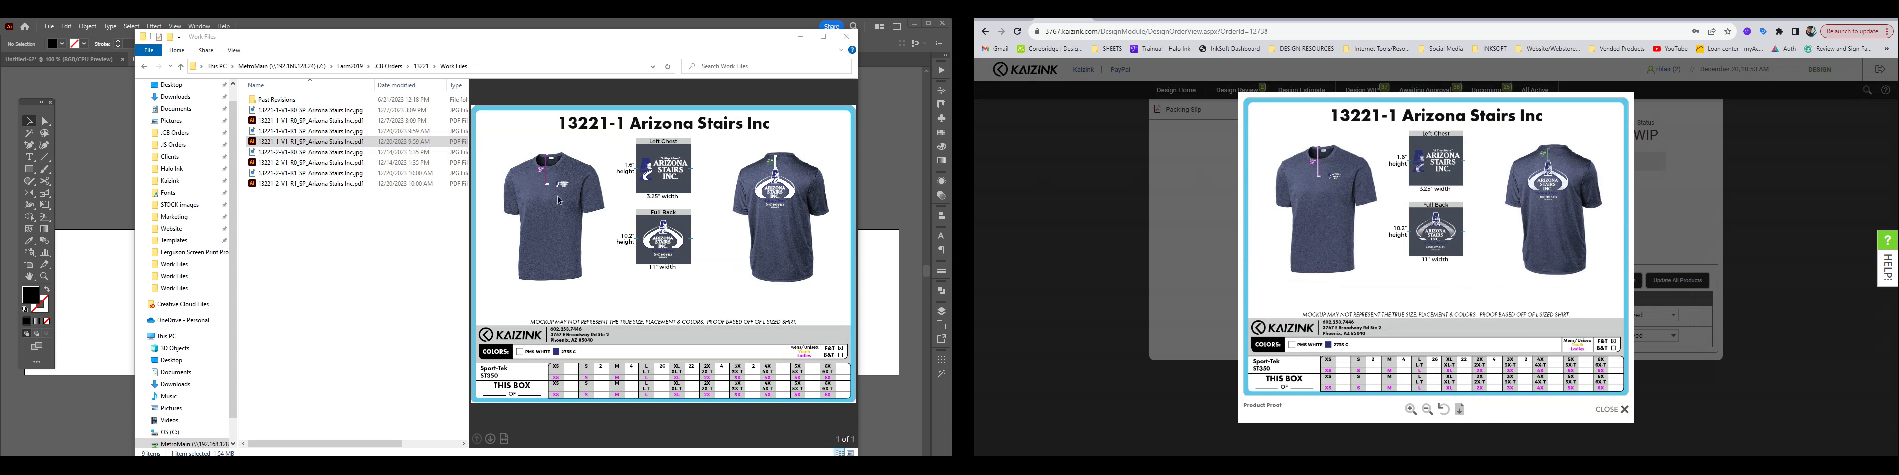
{"action": "left_click", "coordinate": [1140, 229]}
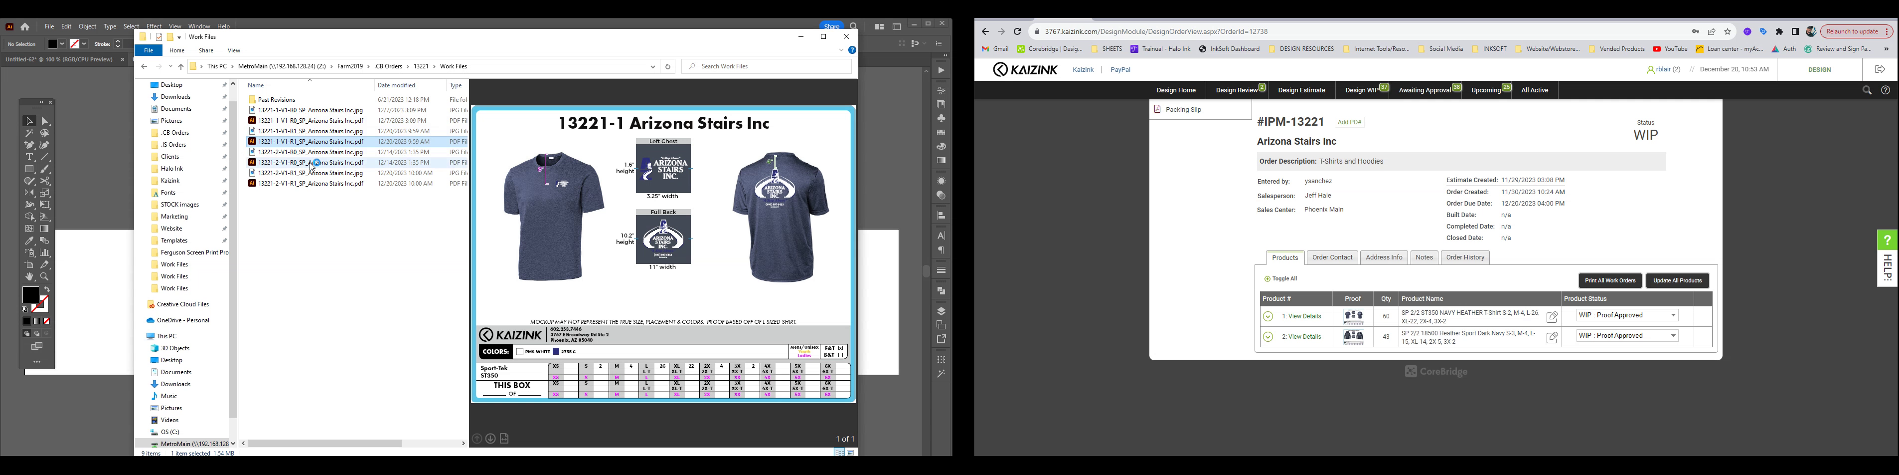
Open the 13221-1 proof PDF in Illustrator at 100% zoom and display the Asset Export panel
{"action": "double_click", "coordinate": [323, 151]}
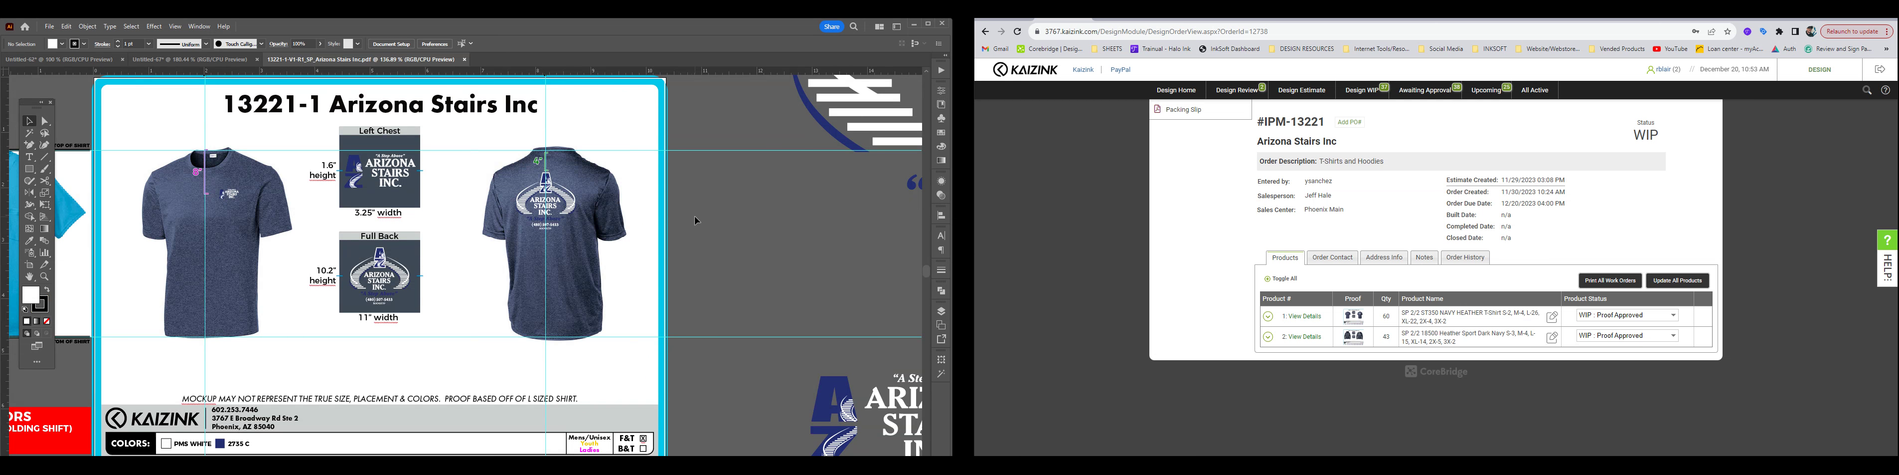
{"action": "key", "text": "ctrl+1"}
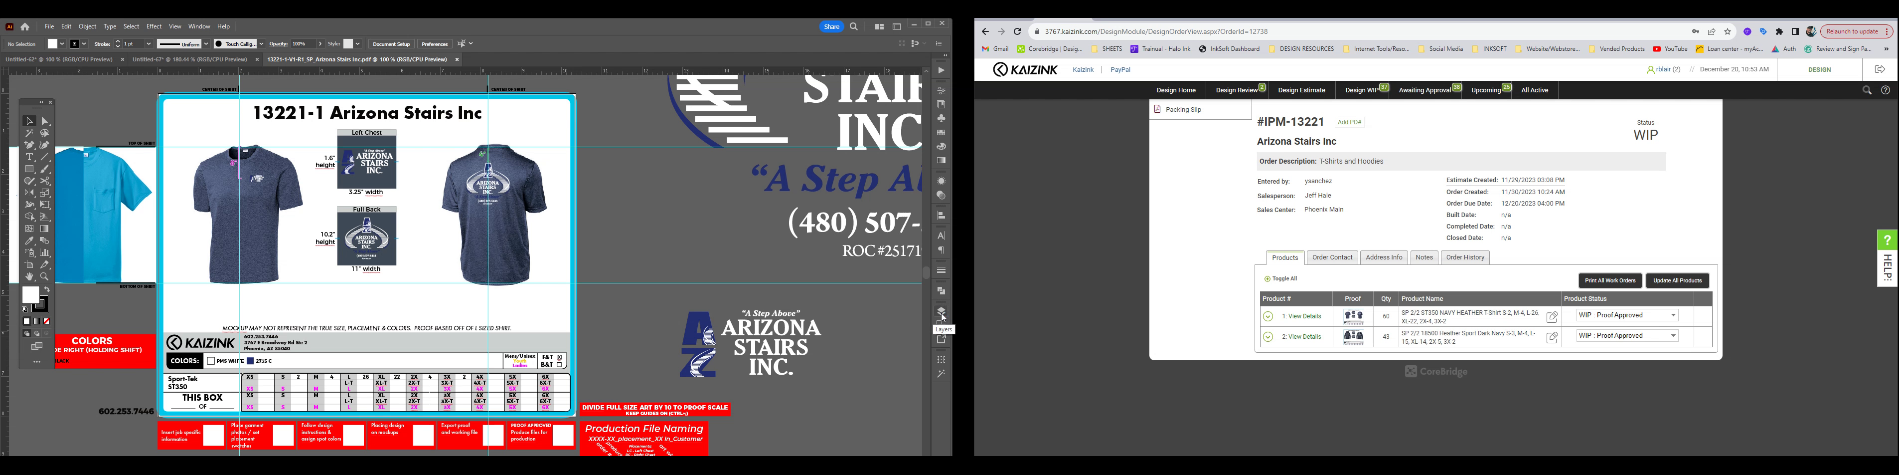
{"action": "left_click", "coordinate": [941, 339]}
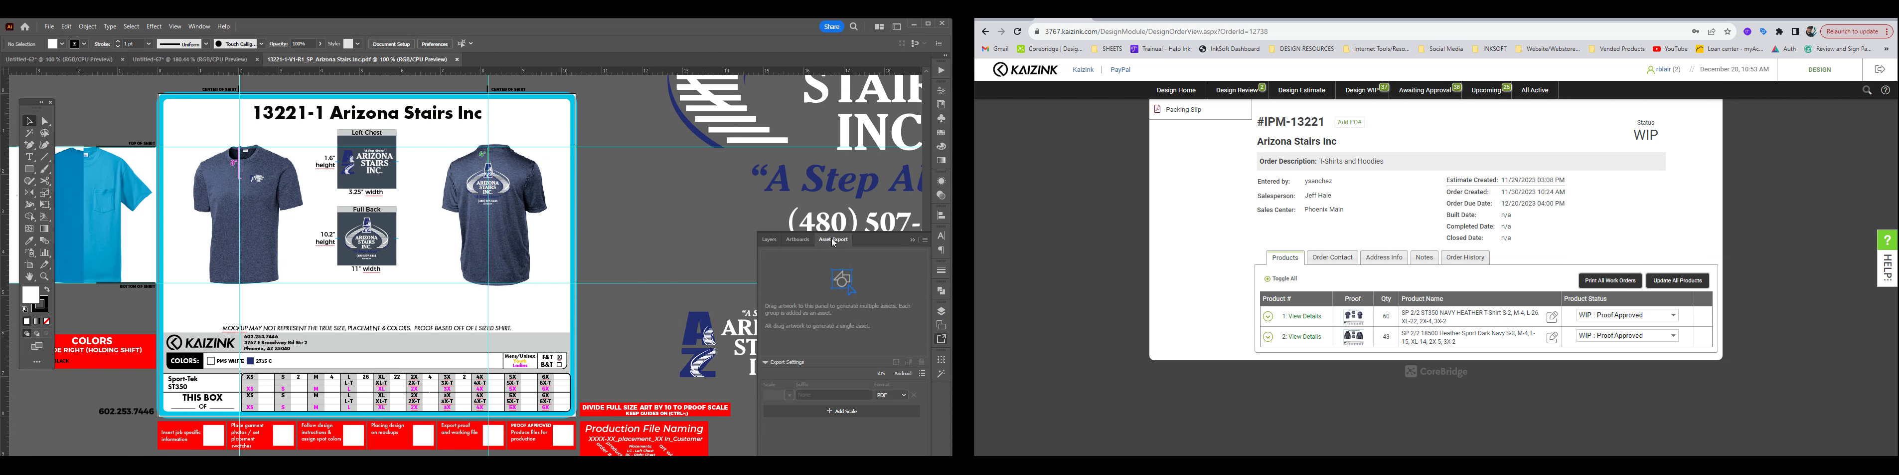
{"action": "left_click_drag", "start_coordinate": [673, 209], "coordinate": [534, 206]}
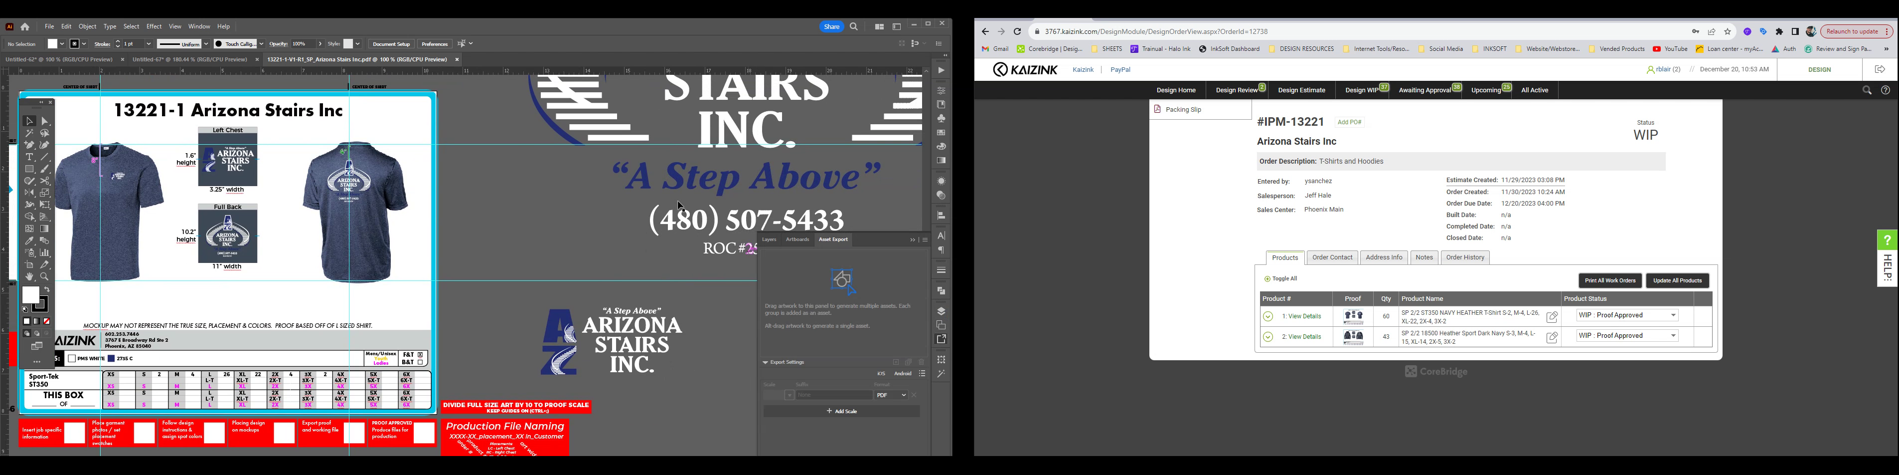
{"action": "left_click", "coordinate": [199, 26]}
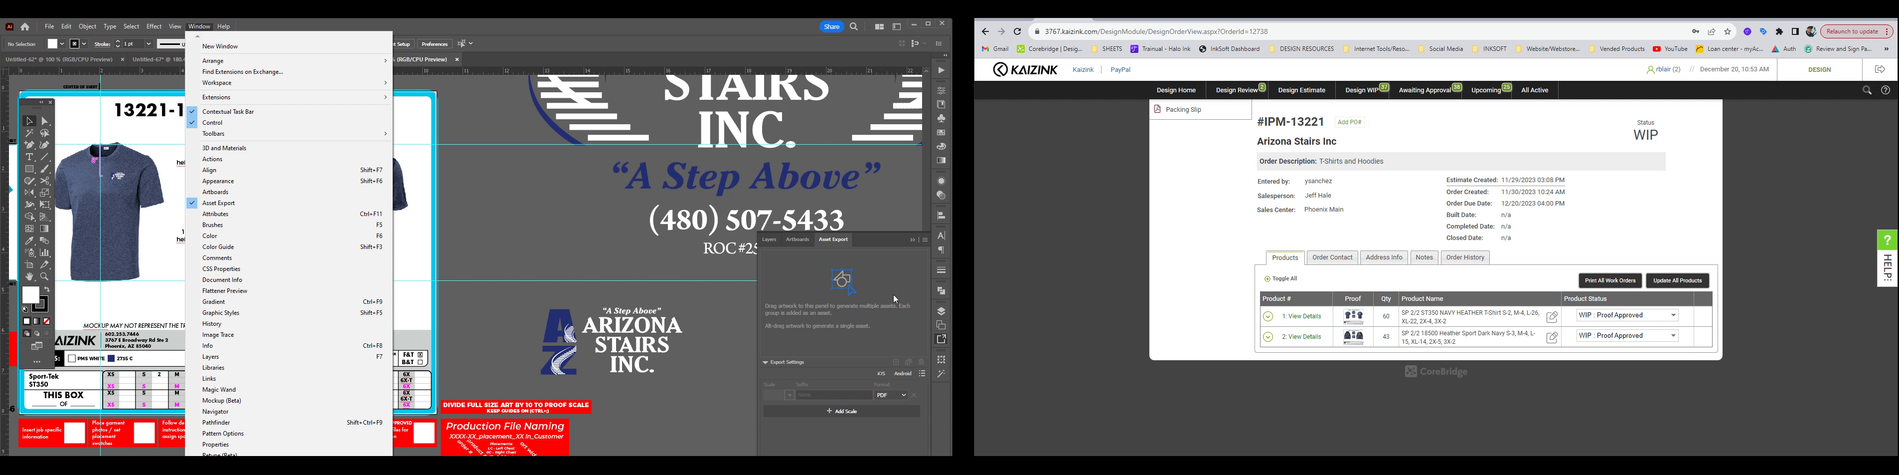
{"action": "left_click", "coordinate": [878, 300]}
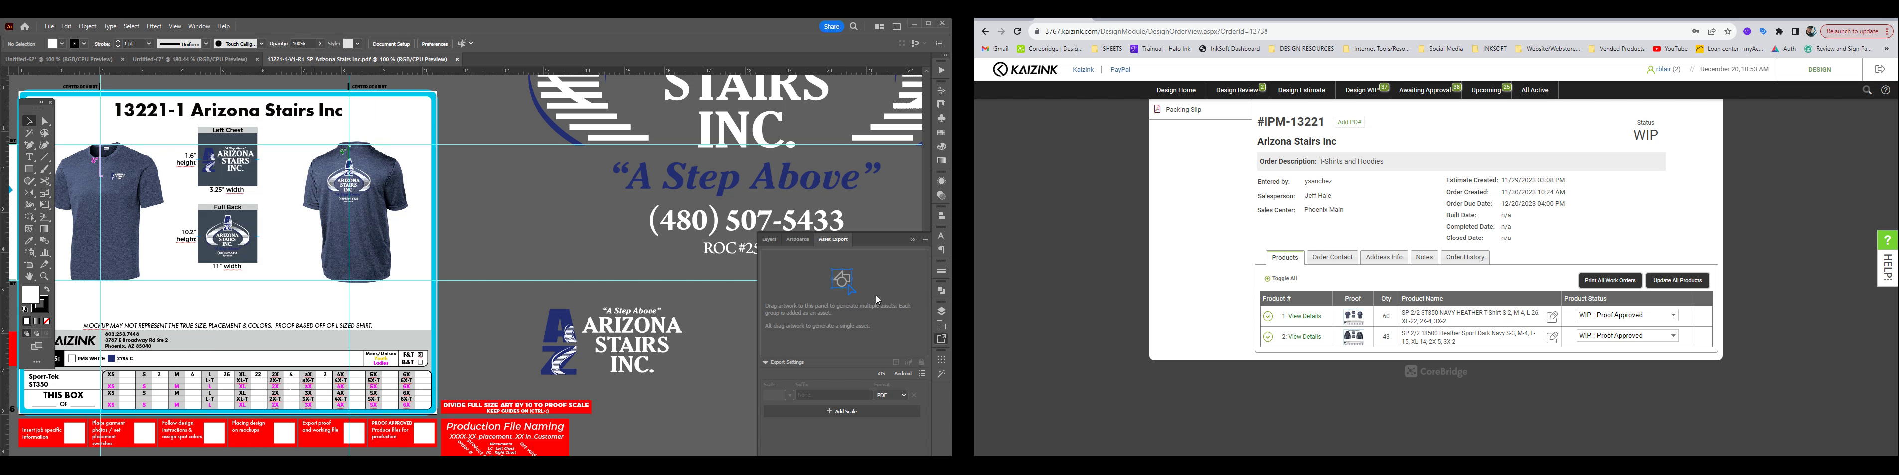
Add the small left chest logo and the large full back artwork as two separate export assets
{"action": "left_click", "coordinate": [554, 332]}
{"action": "left_click_drag", "start_coordinate": [554, 332], "coordinate": [802, 278]}
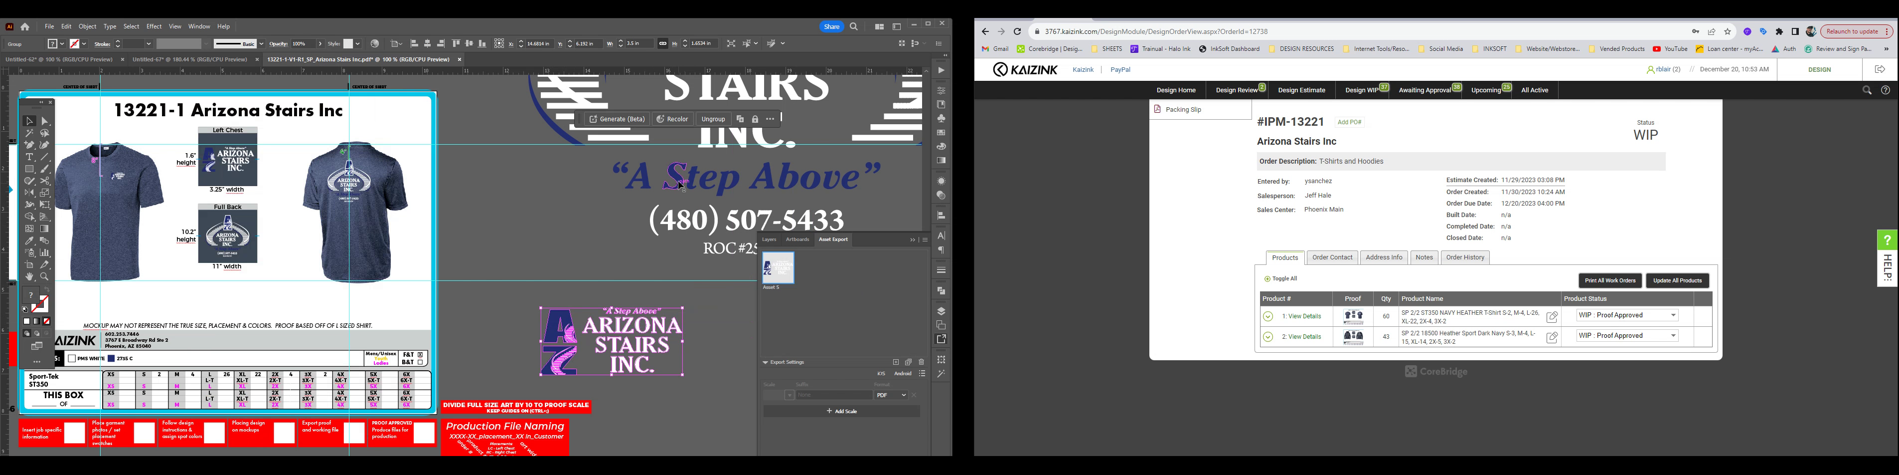
{"action": "left_click_drag", "start_coordinate": [733, 226], "coordinate": [853, 317]}
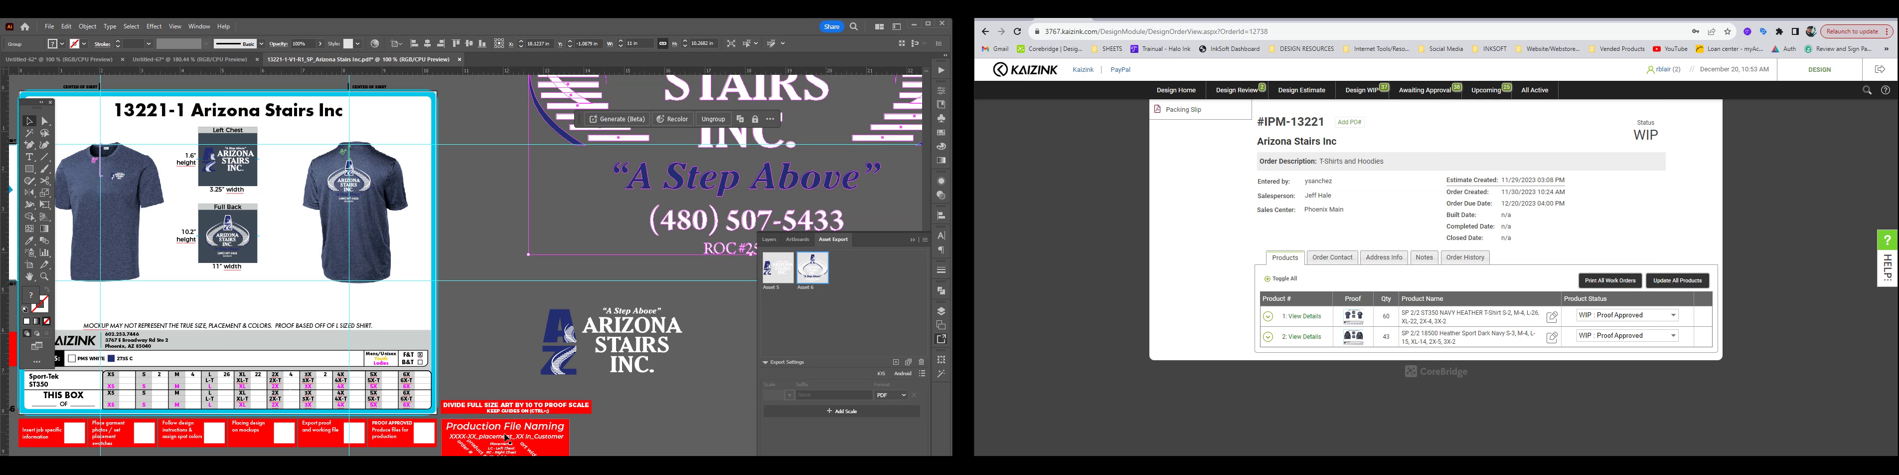
Open Export for Screens and use the template line below the Production File Naming heading as the left chest asset's name
{"action": "scroll", "coordinate": [528, 424], "scroll_direction": "down", "scroll_amount": 1}
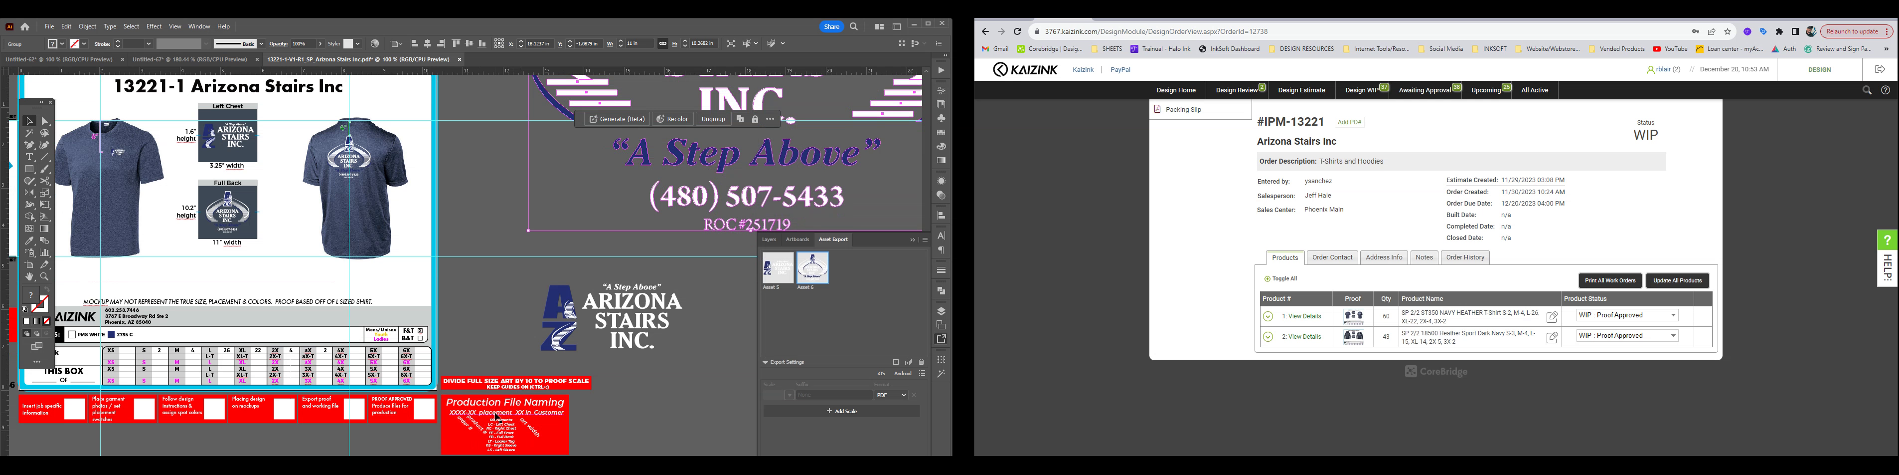
{"action": "triple_click", "coordinate": [528, 415]}
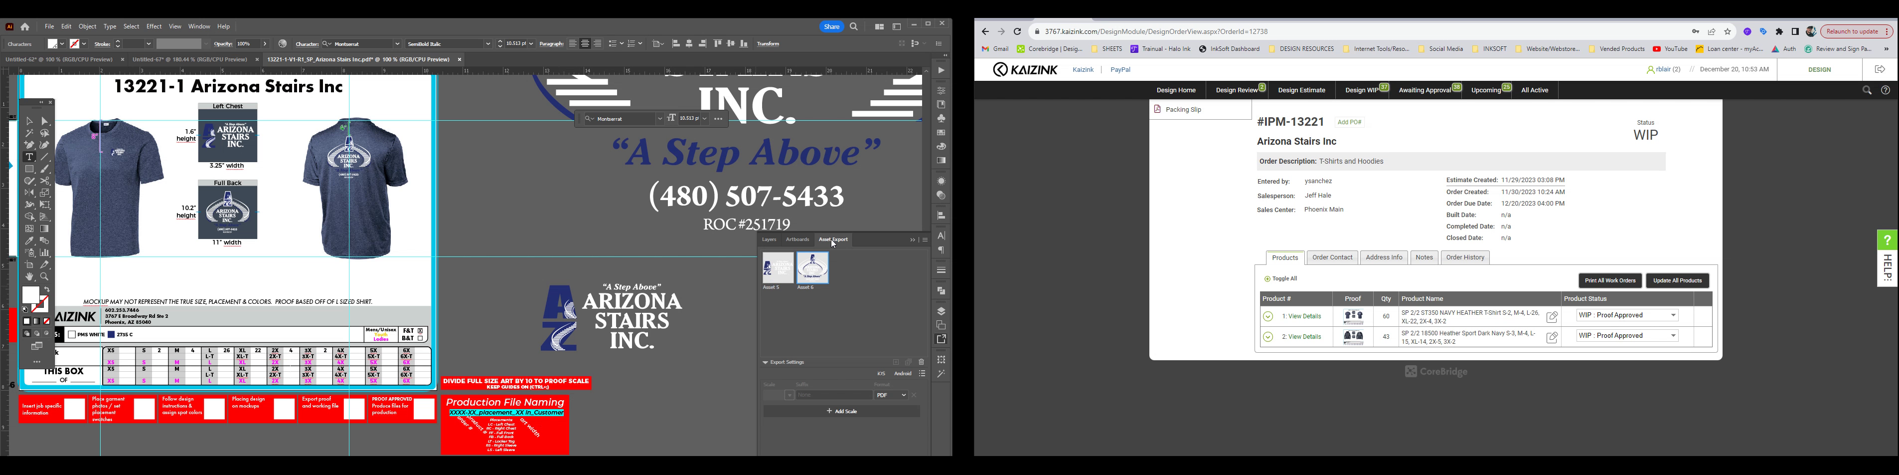
{"action": "left_click_drag", "start_coordinate": [833, 244], "coordinate": [782, 171]}
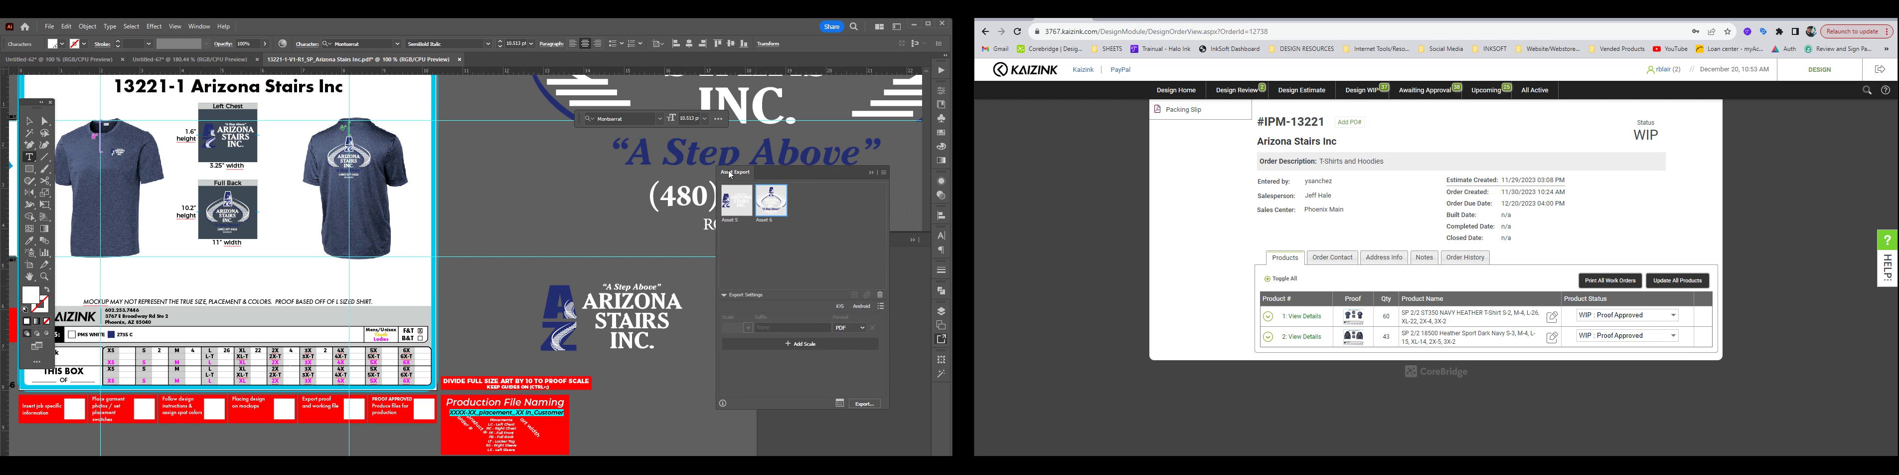
{"action": "left_click", "coordinate": [836, 402]}
{"action": "left_click", "coordinate": [219, 176]}
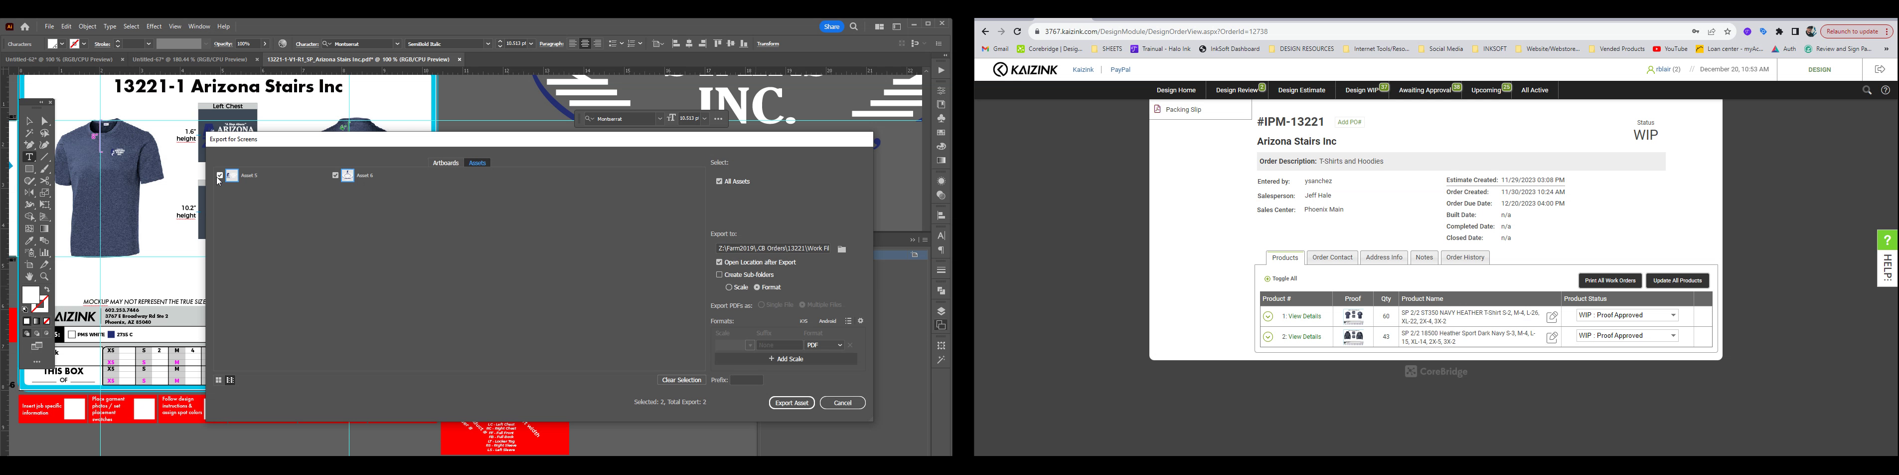
{"action": "double_click", "coordinate": [250, 174]}
{"action": "key", "text": "ctrl+v"}
Fill in the left chest asset's name with order number 13221, placement LC and width 3.25 in
{"action": "left_click_drag", "start_coordinate": [295, 139], "coordinate": [351, 156]}
{"action": "left_click_drag", "start_coordinate": [303, 188], "coordinate": [278, 190]}
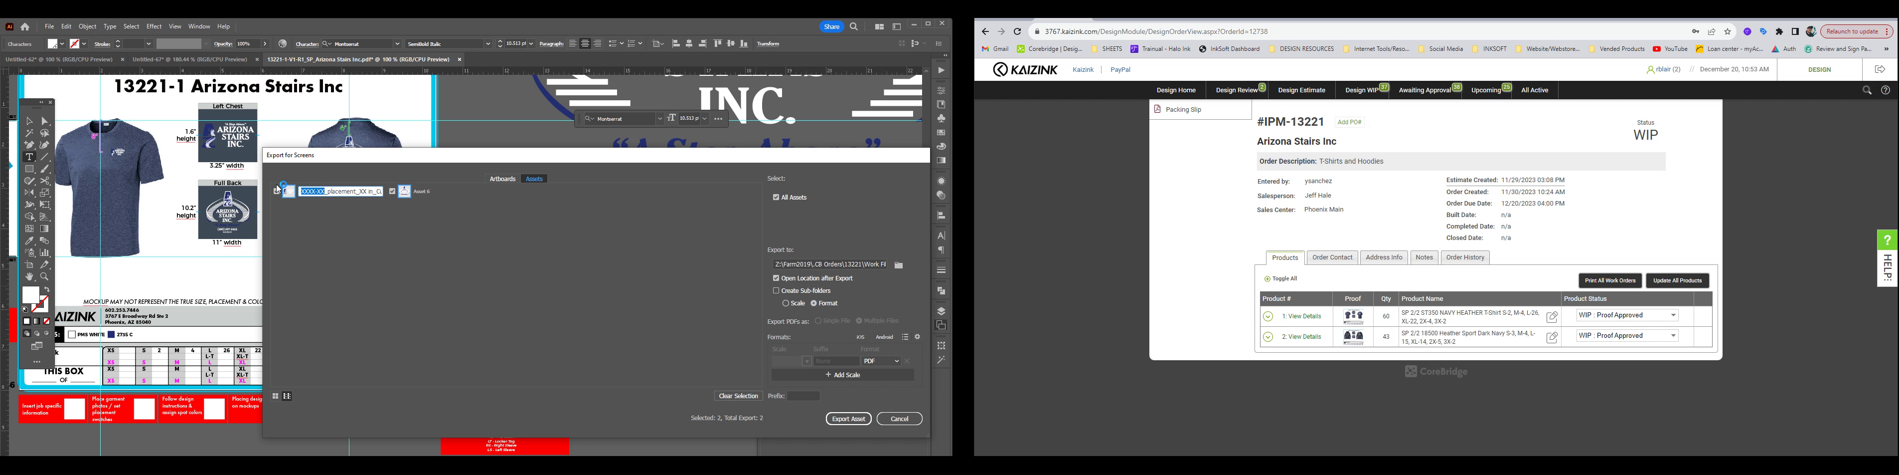
{"action": "type", "text": "13221"}
{"action": "key", "text": "BackSpace"}
{"action": "type", "text": "-"}
{"action": "key", "text": "BackSpace"}
{"action": "key", "text": "BackSpace"}
{"action": "type", "text": "L"}
{"action": "left_click_drag", "start_coordinate": [515, 155], "coordinate": [509, 122]}
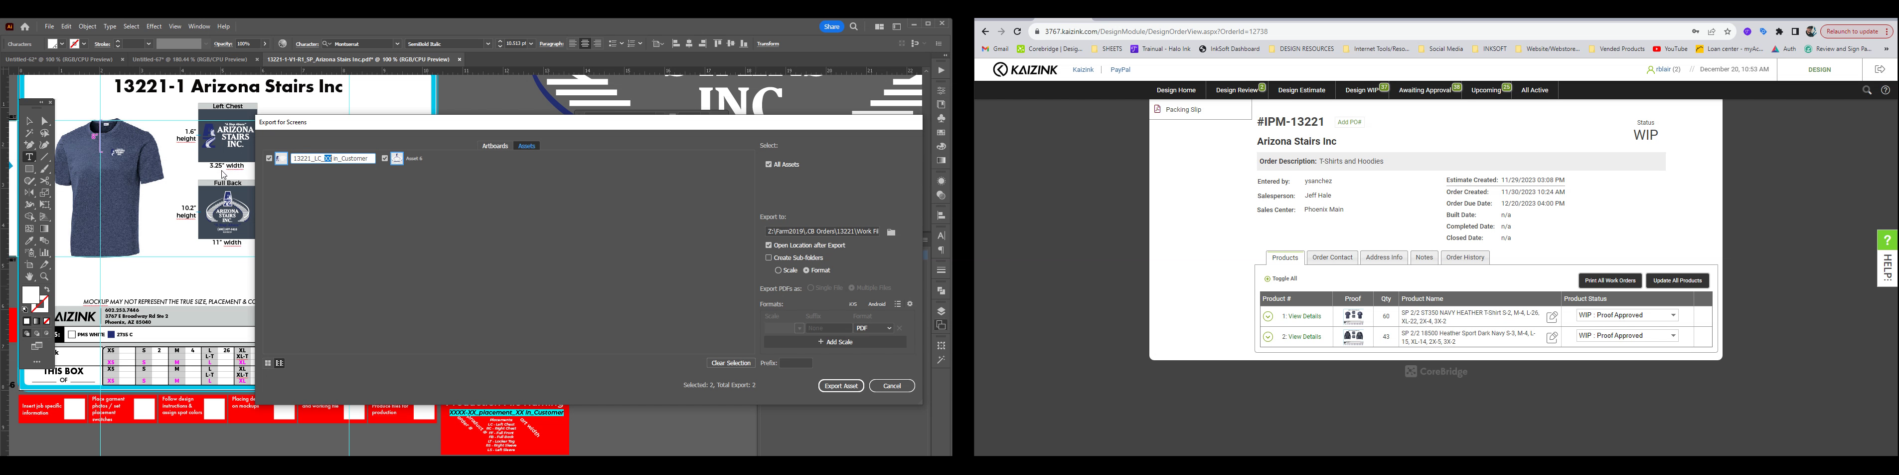
{"action": "type", "text": "3.25"}
Replace the Customer placeholder in the left chest asset's name with Arizona Stairs Inc copied from the order page
{"action": "left_click", "coordinate": [1306, 313]}
{"action": "left_click_drag", "start_coordinate": [1323, 140], "coordinate": [1260, 145]}
{"action": "key", "text": "ctrl+c"}
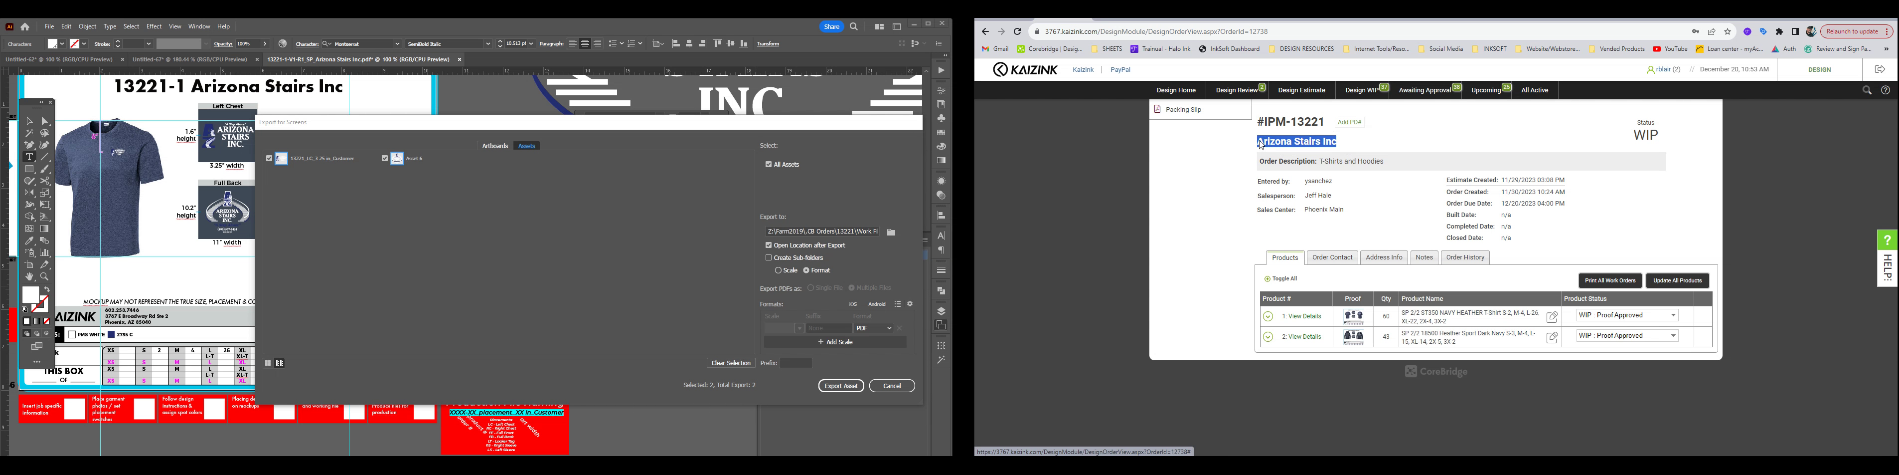
{"action": "double_click", "coordinate": [346, 157]}
{"action": "double_click", "coordinate": [349, 158]}
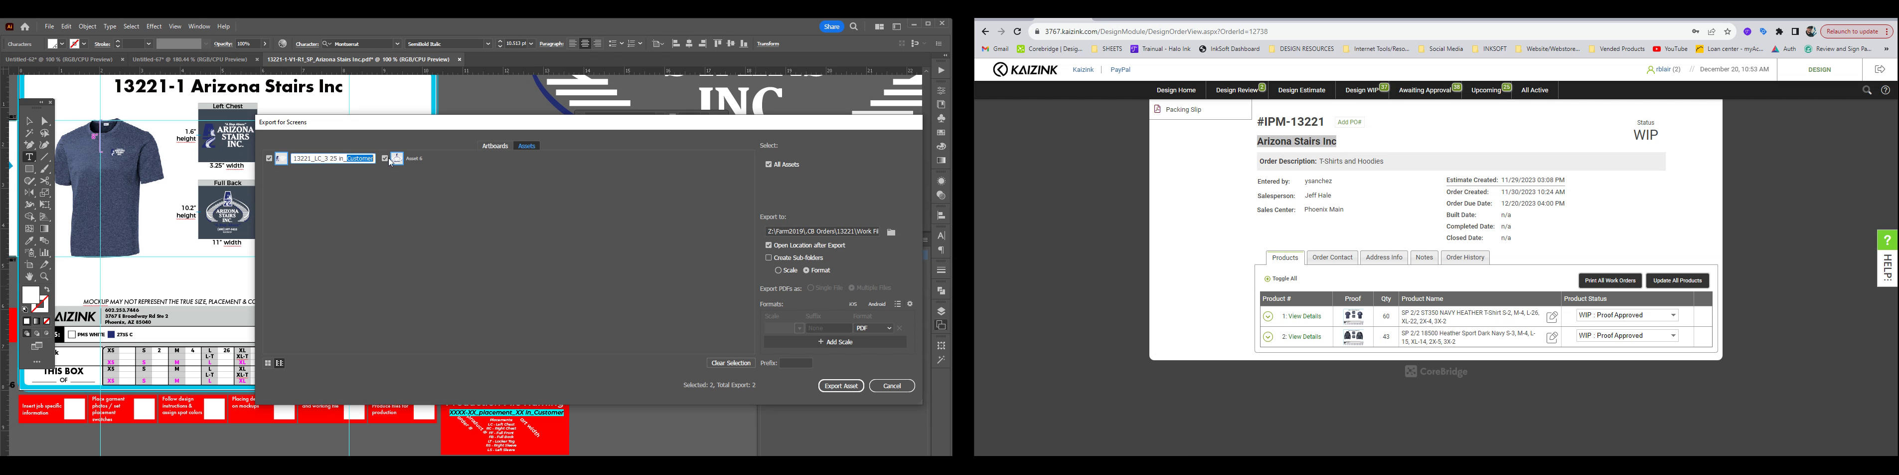
{"action": "key", "text": "ctrl+v"}
Name the full back asset 13221_FB_11 in_Arizona Stairs Inc, adapting the left chest asset's name
{"action": "double_click", "coordinate": [414, 158]}
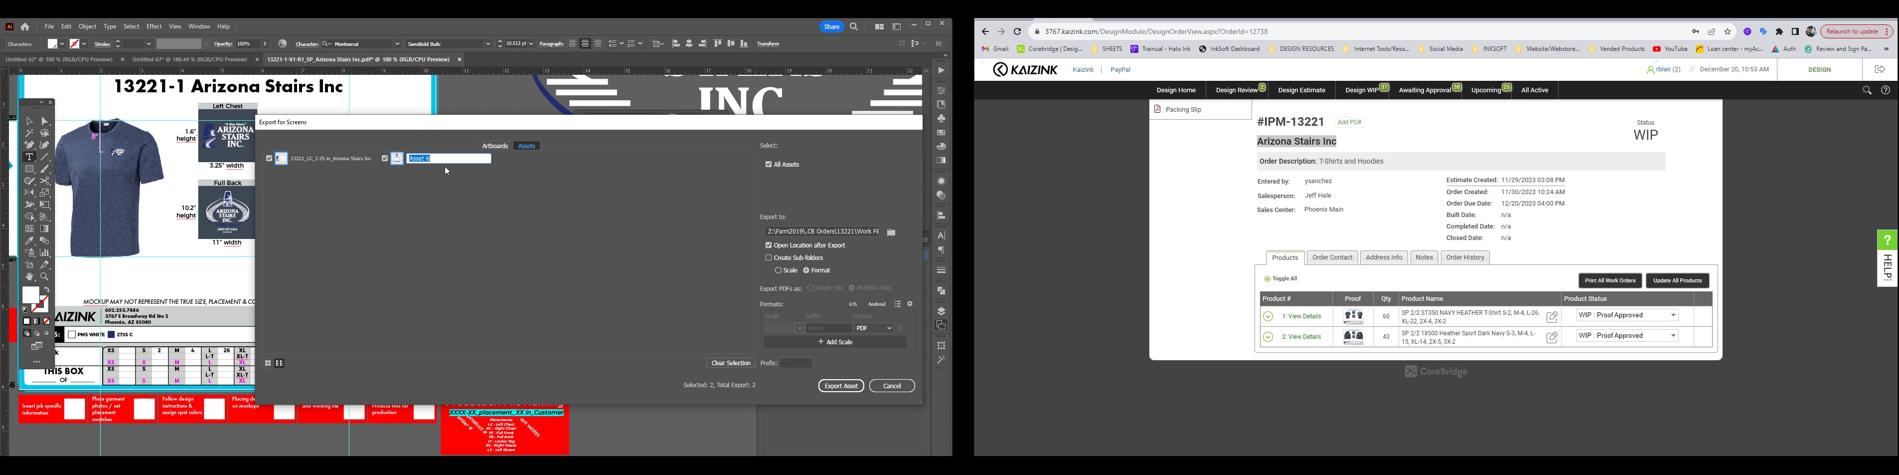
{"action": "type", "text": "13221_LC_3 25 in_Arizona Stairs Inc"}
{"action": "type", "text": "FB"}
{"action": "left_click_drag", "start_coordinate": [429, 160], "coordinate": [436, 167]}
{"action": "type", "text": "11"}
Export both assets as PDF to the Production Files folder of order 13221
{"action": "left_click", "coordinate": [891, 233]}
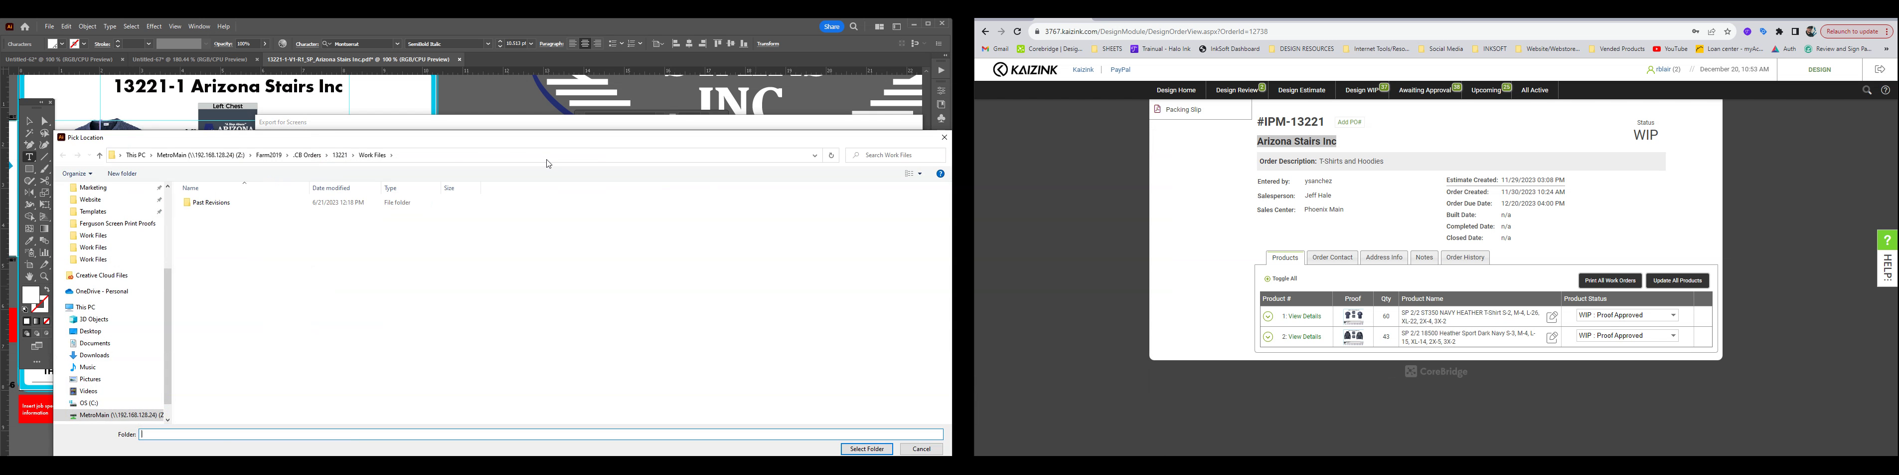
{"action": "left_click", "coordinate": [343, 157]}
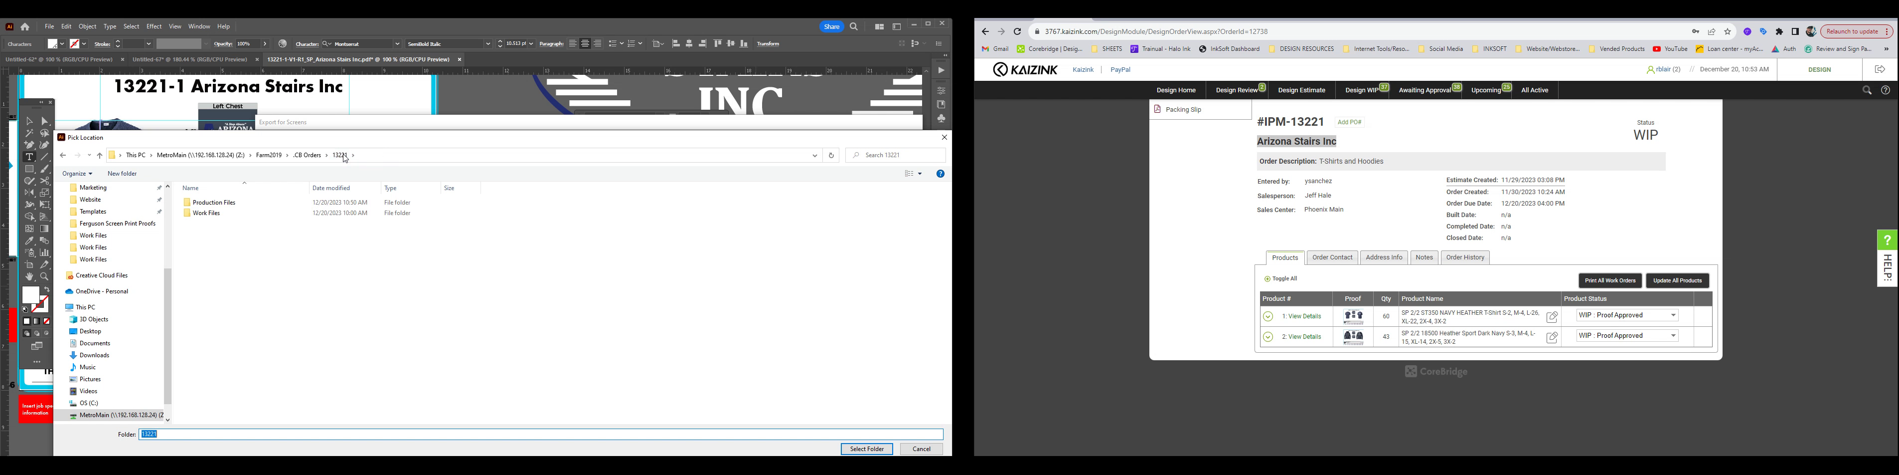
{"action": "double_click", "coordinate": [263, 203]}
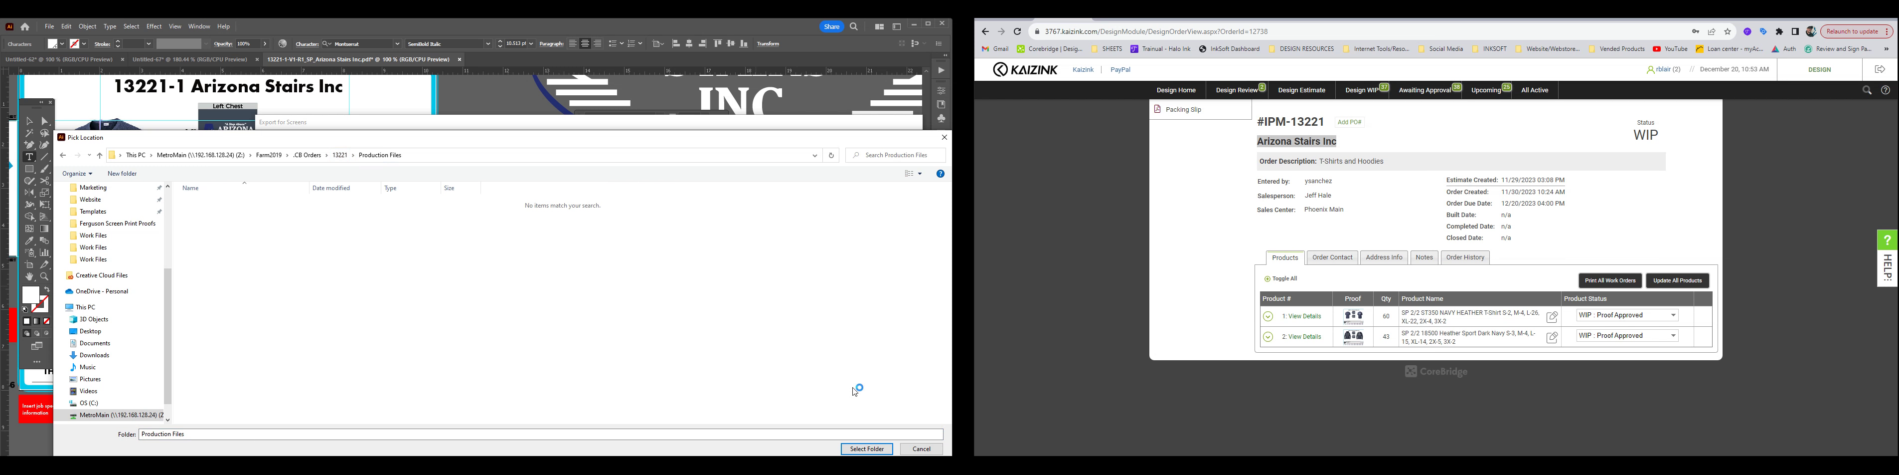
{"action": "left_click", "coordinate": [867, 449]}
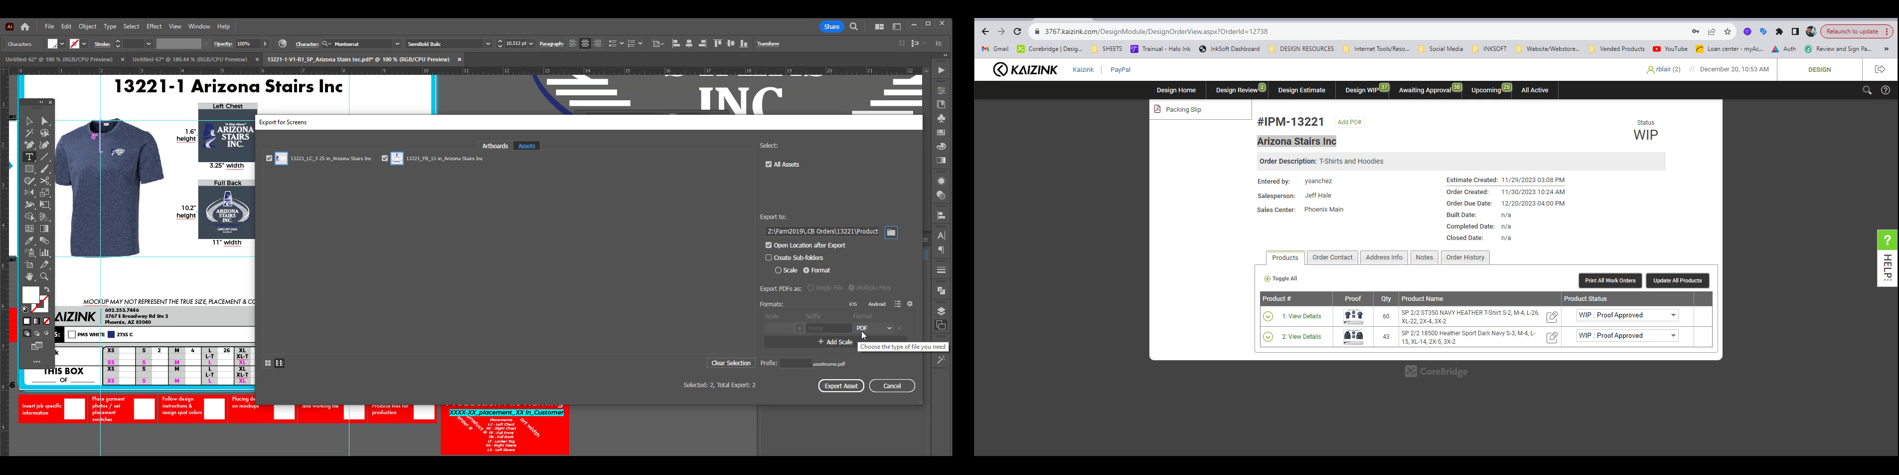
{"action": "left_click", "coordinate": [848, 388]}
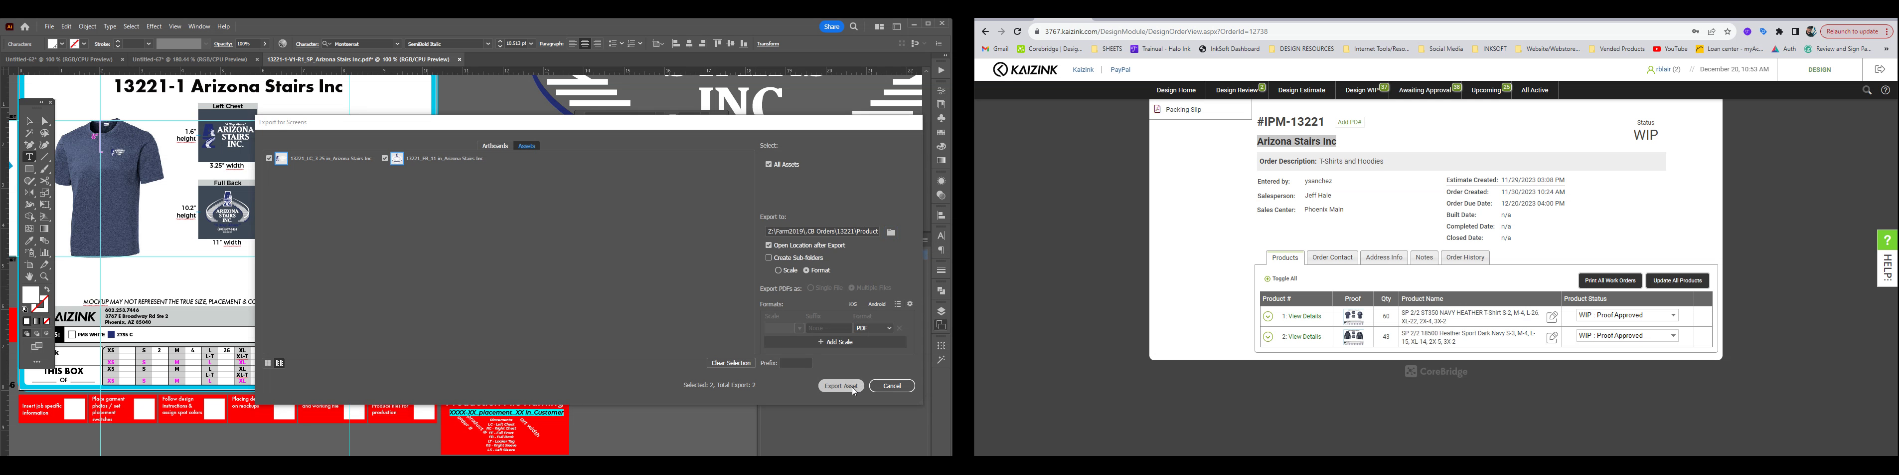
{"action": "left_click", "coordinate": [526, 271]}
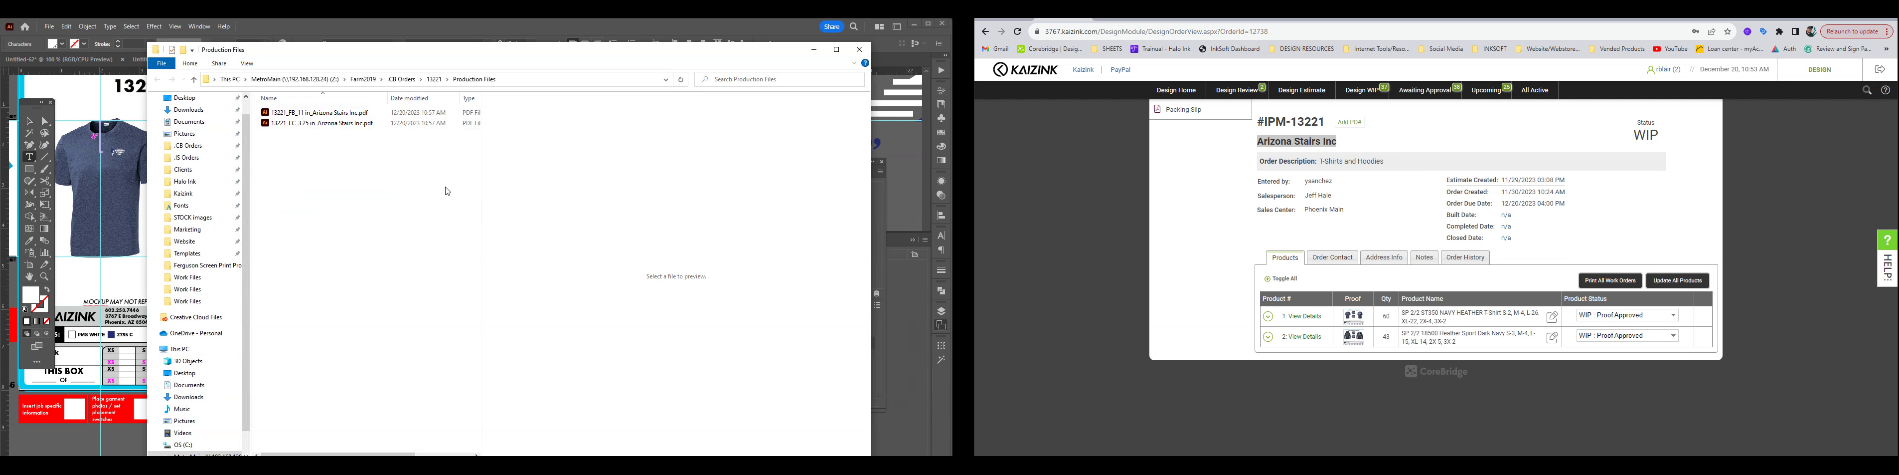
Copy the current 13221-1 and 13221-2 JPG proofs from Work Files into the Production Files folder
{"action": "key", "text": "alt+Tab"}
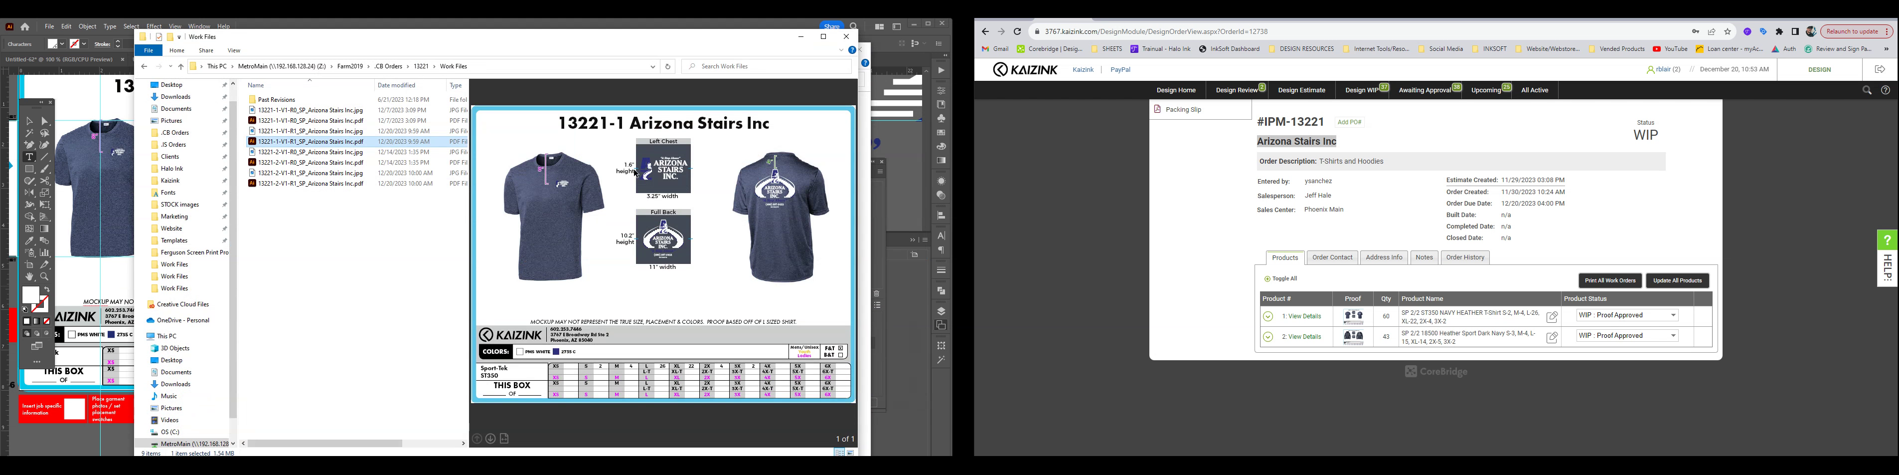
{"action": "left_click_drag", "start_coordinate": [456, 38], "coordinate": [739, 42]}
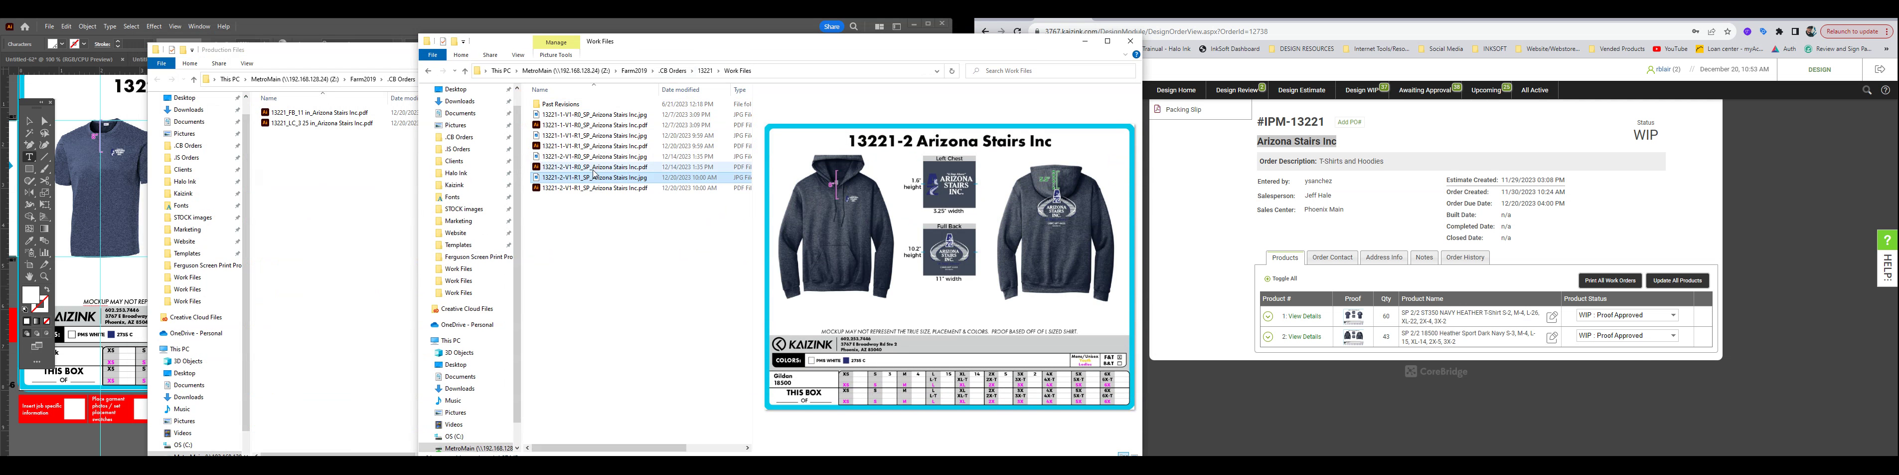
{"action": "right_click", "coordinate": [614, 137]}
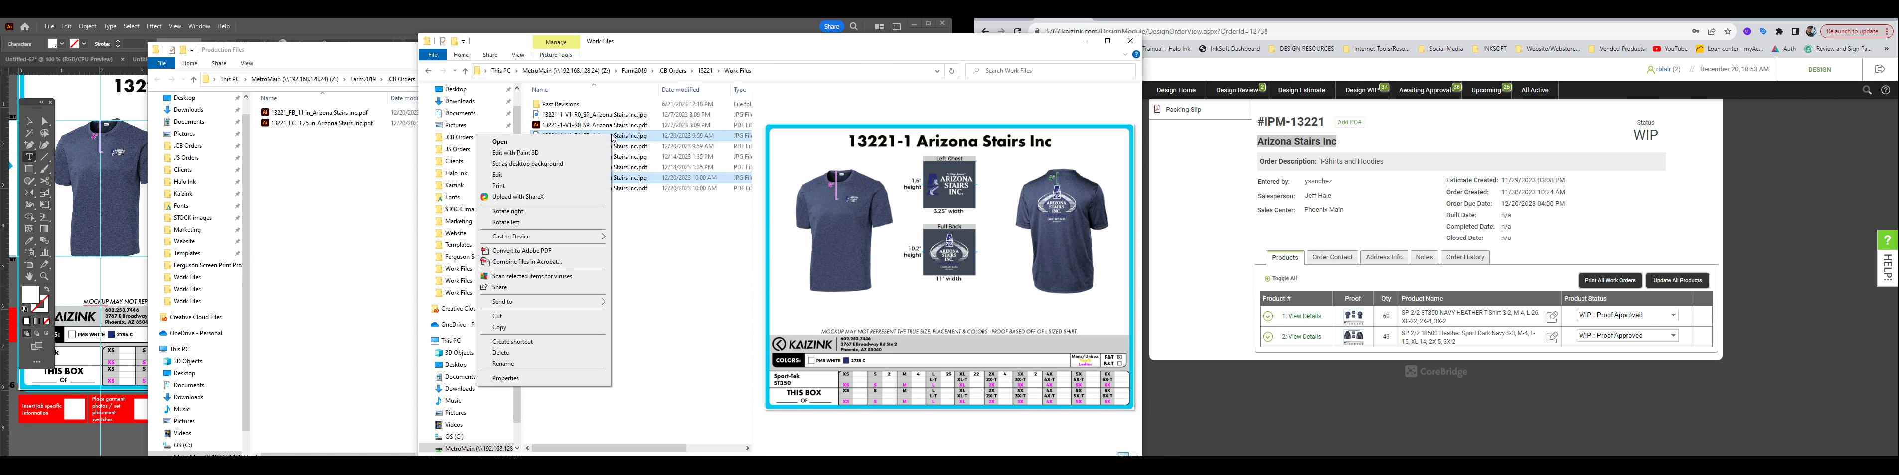
{"action": "key", "text": "Escape"}
{"action": "left_click", "coordinate": [336, 180]}
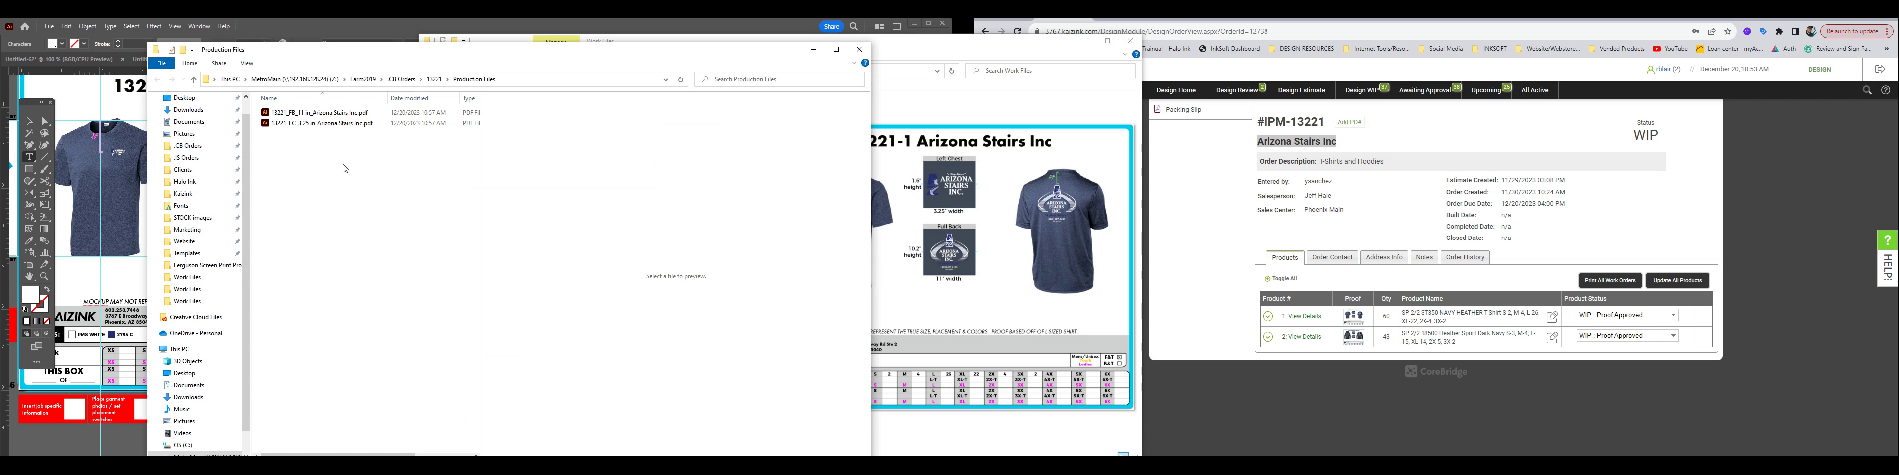
{"action": "right_click", "coordinate": [337, 166]}
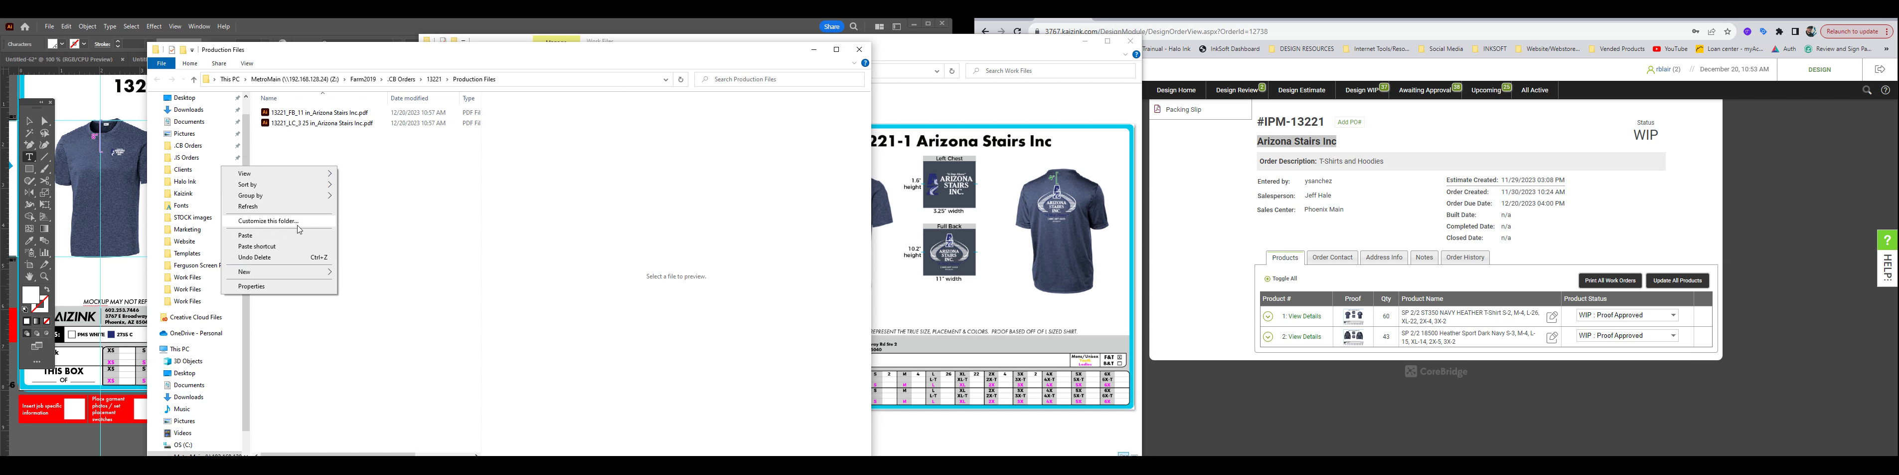
{"action": "left_click", "coordinate": [293, 237]}
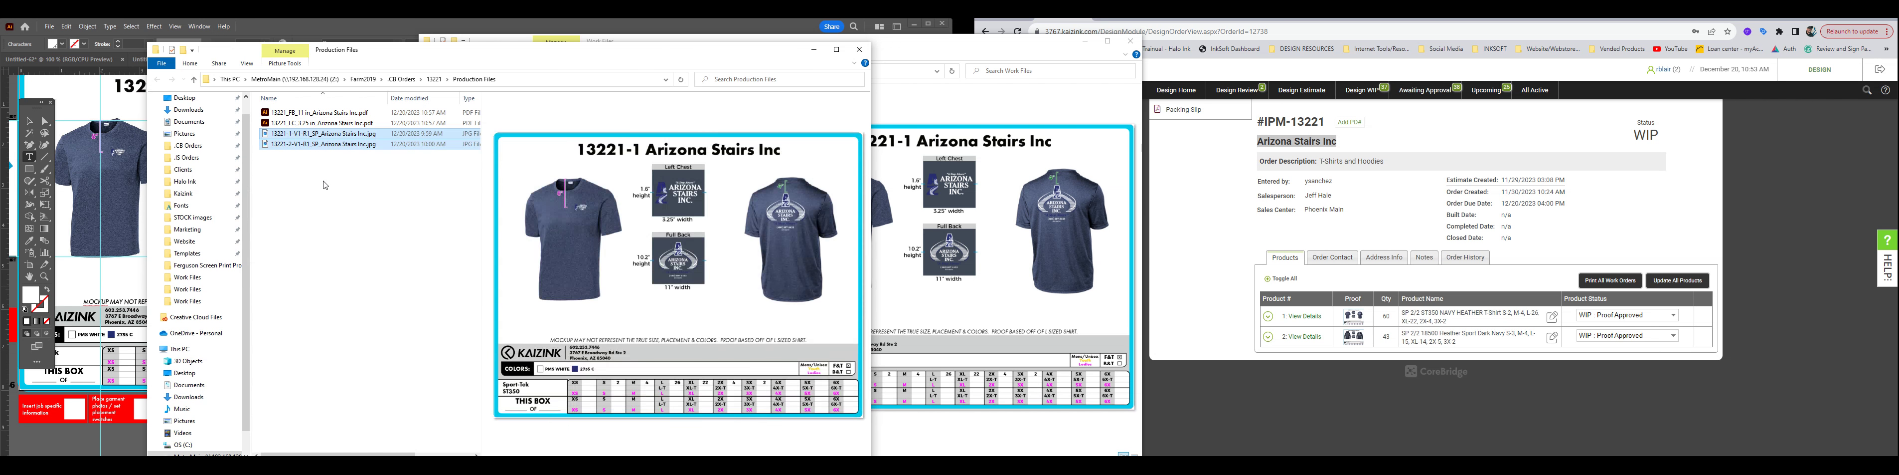
{"action": "left_click", "coordinate": [346, 134]}
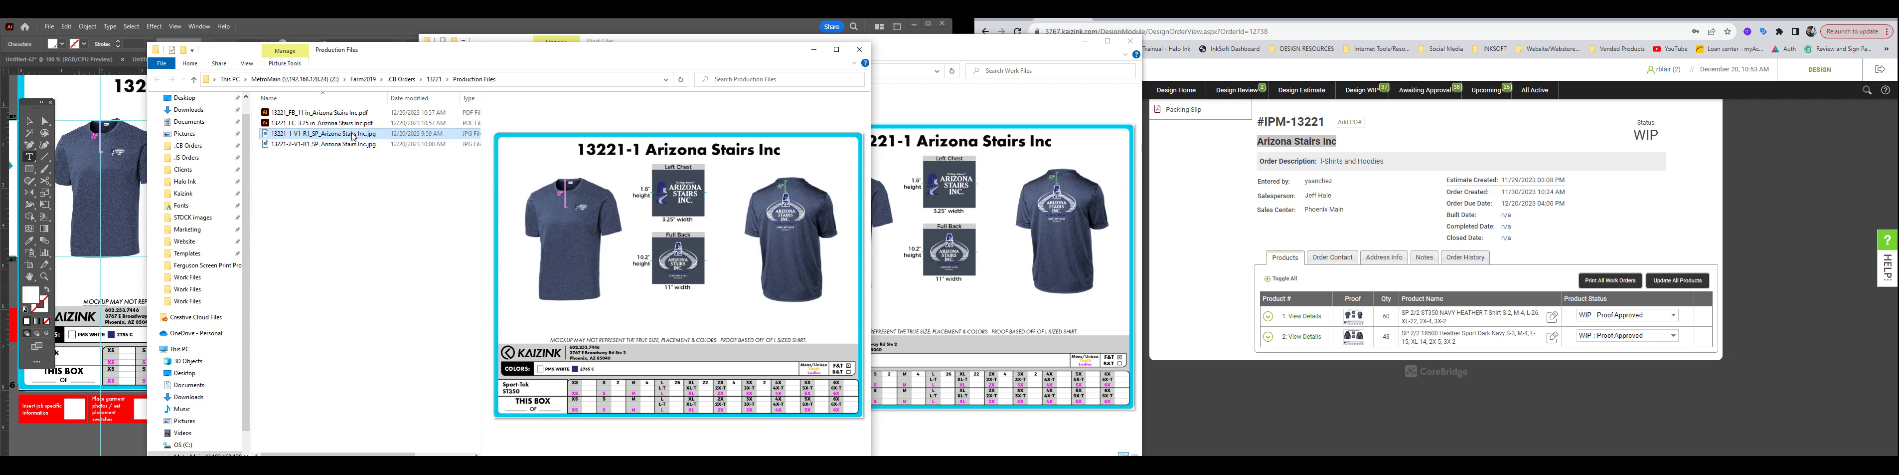
{"action": "left_click", "coordinate": [373, 145], "text": "shift"}
{"action": "left_click", "coordinate": [372, 201]}
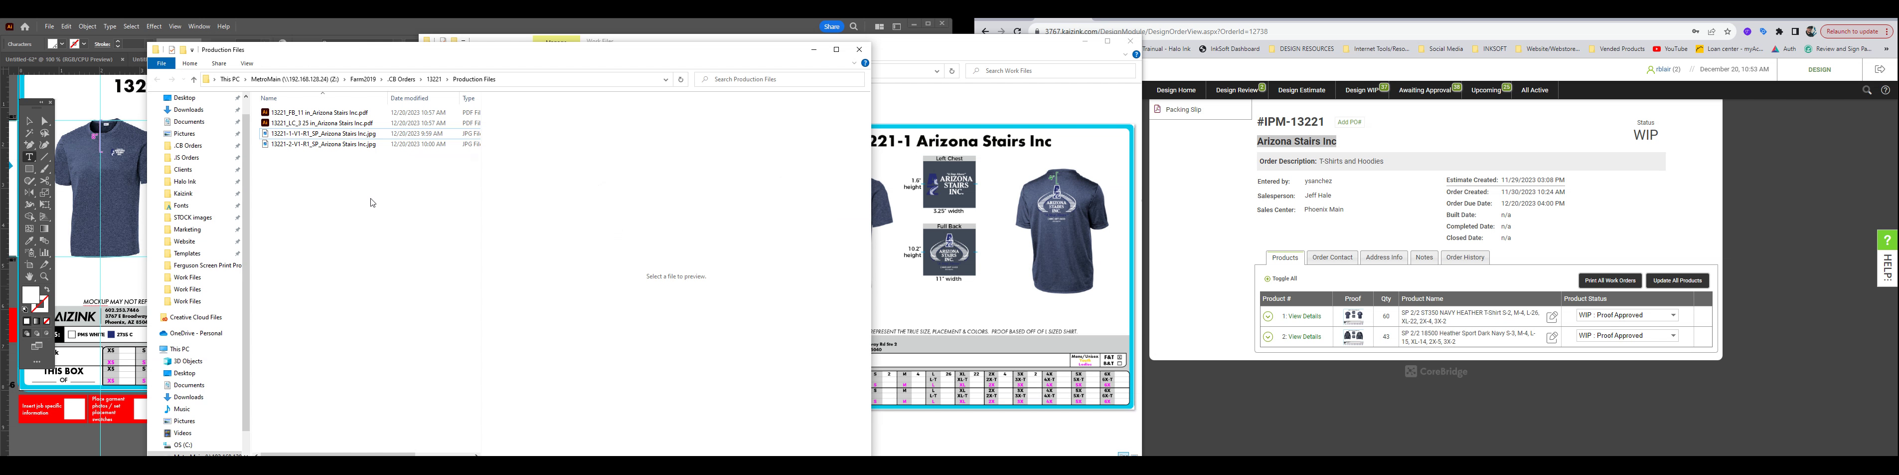